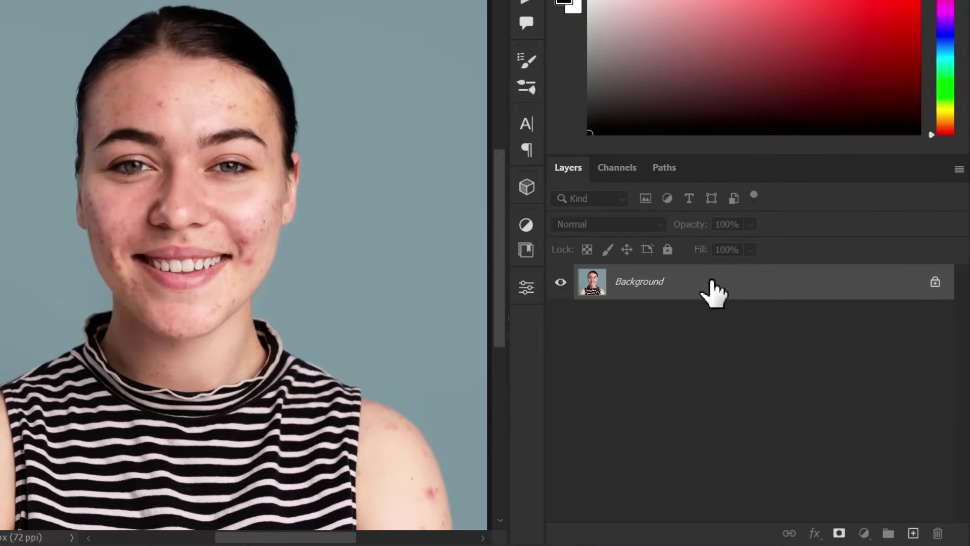
# - Duplicate the Background layer and name the copy "girl"
pyautogui.moveTo(759, 332); pyautogui.dragTo(914, 531)
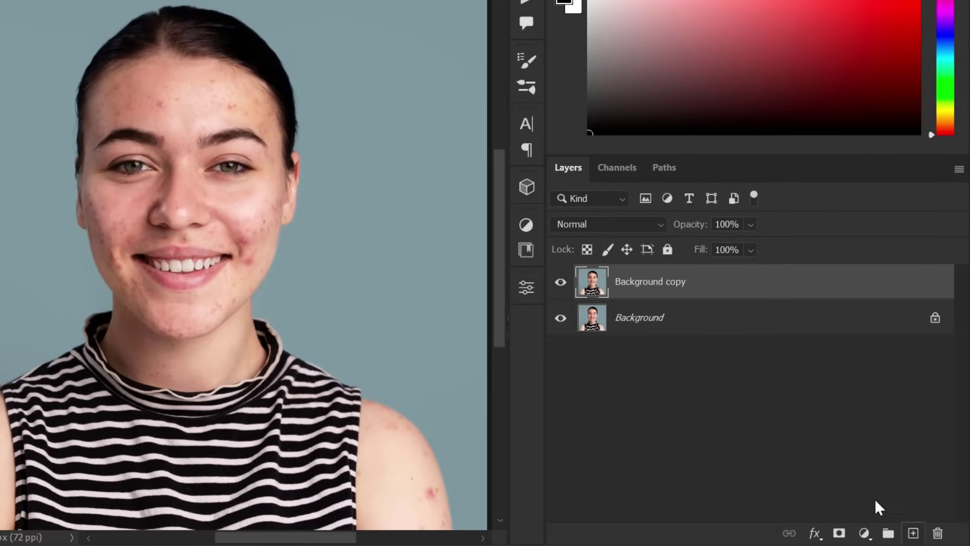
pyautogui.doubleClick(649, 283)
pyautogui.write('q')
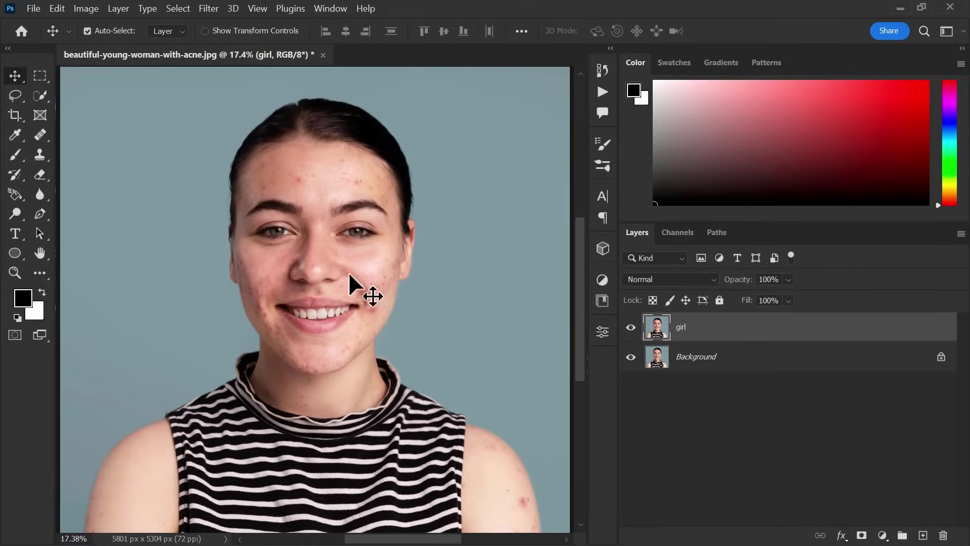
# - Activate the Healing Brush Tool with its source set to Sampled for retouching the woman's forehead
pyautogui.hotkey('ctrl', 'space')
pyautogui.moveTo(319, 236); pyautogui.dragTo(346, 266)
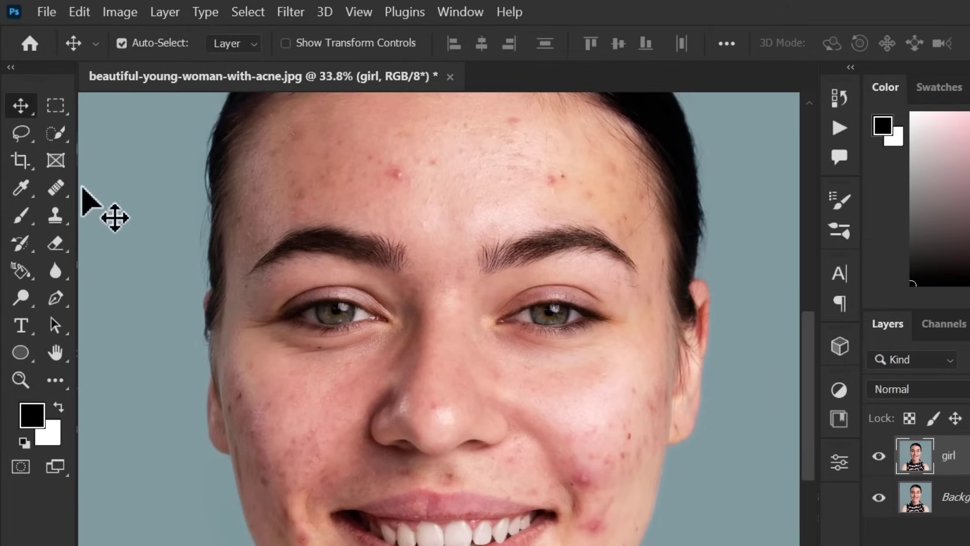
pyautogui.click(46, 136)
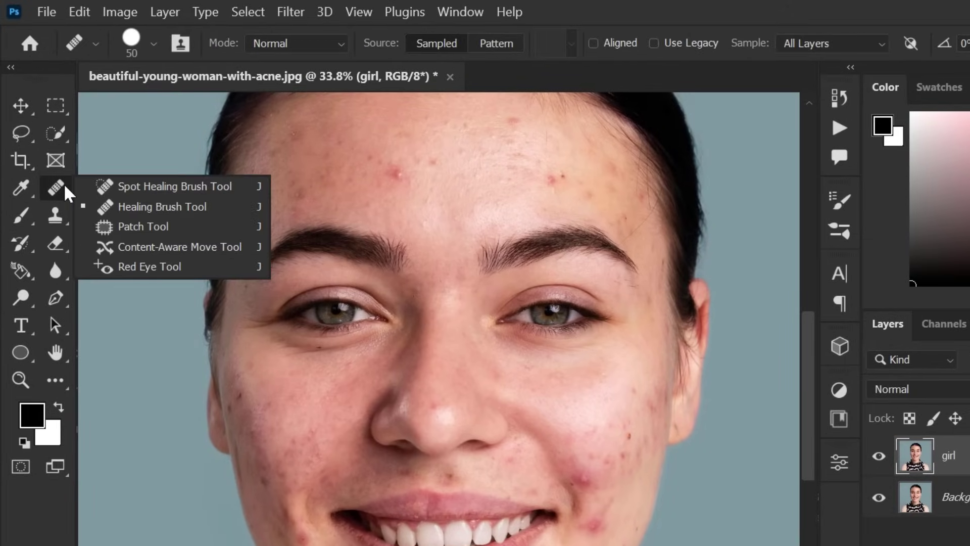
pyautogui.click(137, 208)
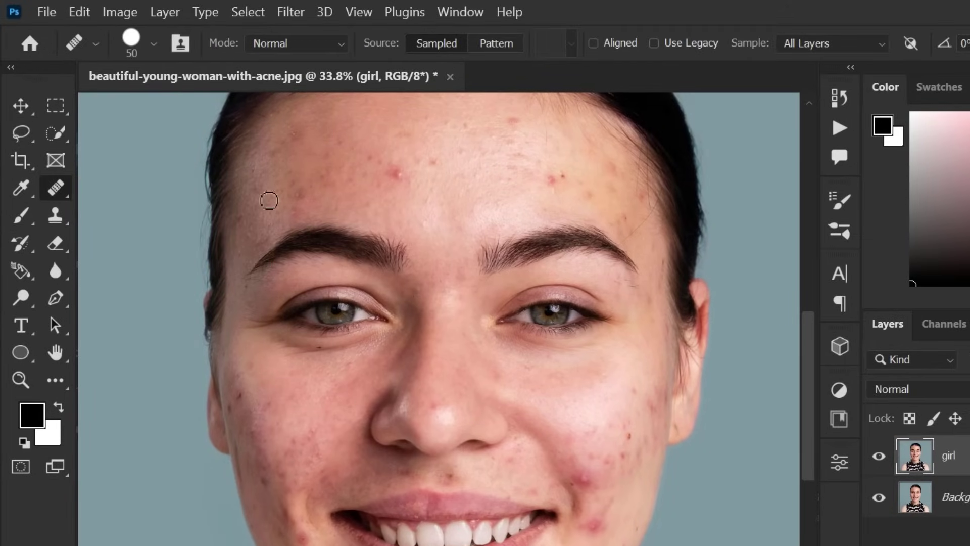
pyautogui.press('z')
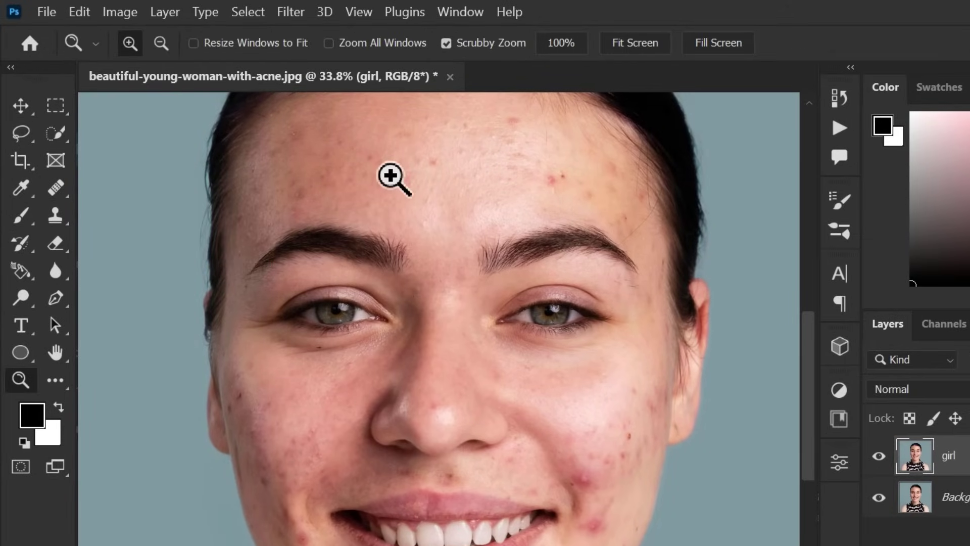
pyautogui.moveTo(393, 177); pyautogui.dragTo(430, 245)
pyautogui.moveTo(422, 188); pyautogui.dragTo(417, 256)
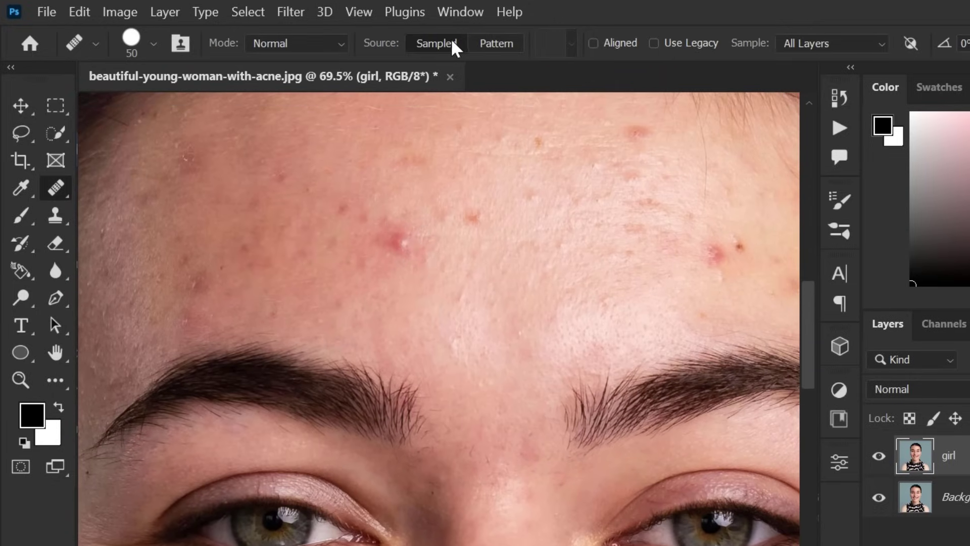
pyautogui.click(472, 43)
pyautogui.click(431, 43)
# - Sample clean forehead skin, enlarge the healing brush, and heal the large red blemish above the eyebrow at the photo's left
pyautogui.press('alt')
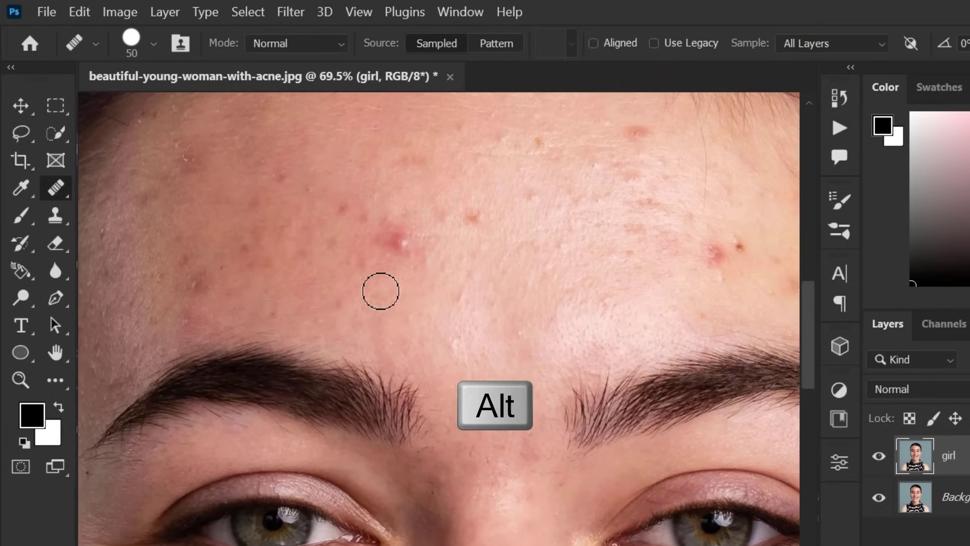
pyautogui.keyDown('alt'); pyautogui.click(381, 286); pyautogui.keyUp('alt')
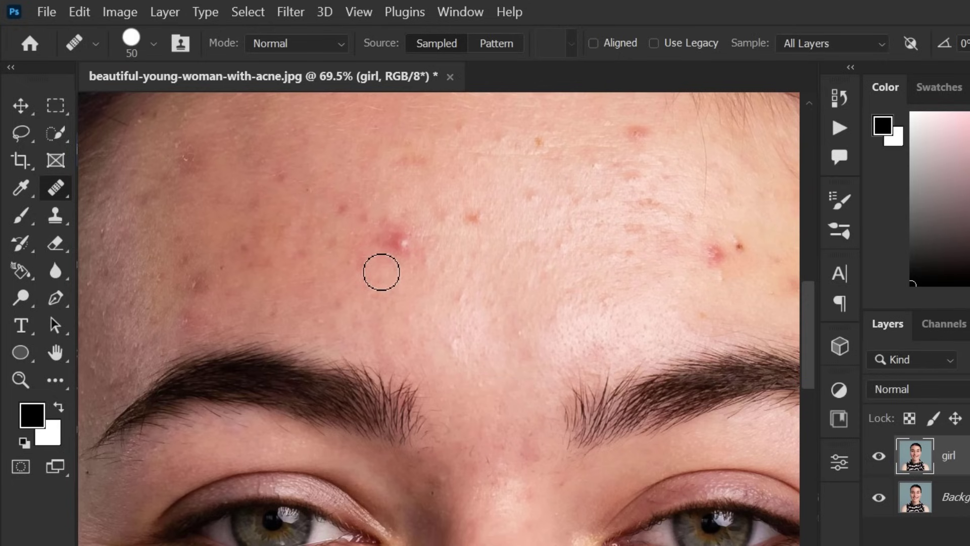
pyautogui.press(']')
pyautogui.press(']')
pyautogui.press(']')
pyautogui.click(393, 245)
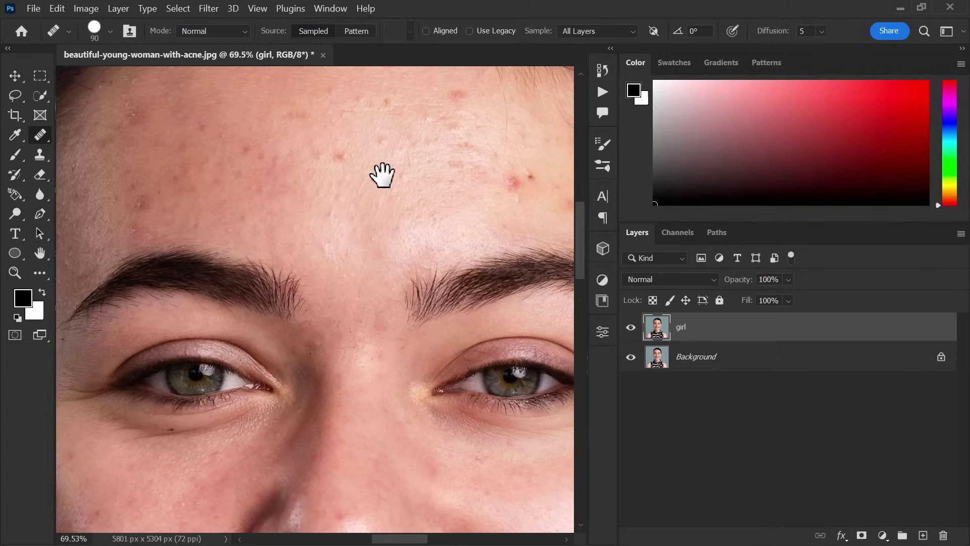
# - Heal the red spots on the forehead above the eyebrow at the photo's right, using a 90 px brush
pyautogui.moveTo(450, 204); pyautogui.dragTo(353, 205)
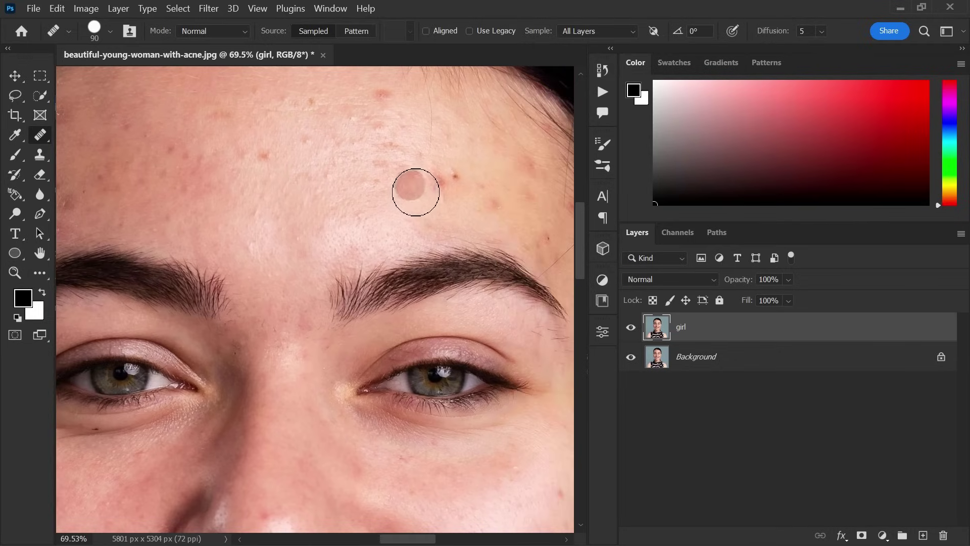
pyautogui.moveTo(455, 181); pyautogui.dragTo(374, 179)
pyautogui.click(373, 179)
pyautogui.moveTo(463, 204); pyautogui.dragTo(351, 160)
# - Heal the red blemishes on the cheek at the photo's right and beside that corner of the mouth
pyautogui.moveTo(378, 419); pyautogui.dragTo(357, 237)
pyautogui.scroll(-3, 371, 248)
pyautogui.hscroll(-1, 372, 223)
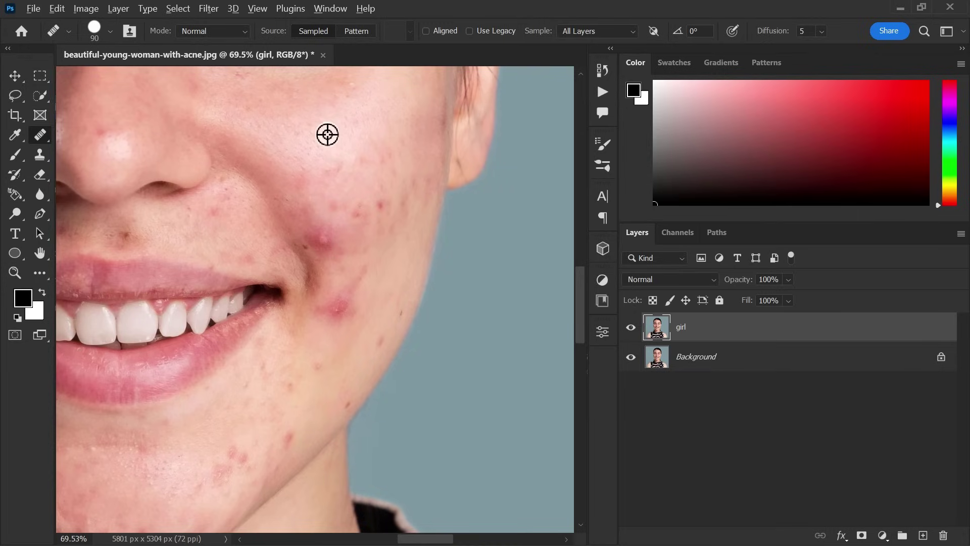
pyautogui.scroll(-5, 391, 230)
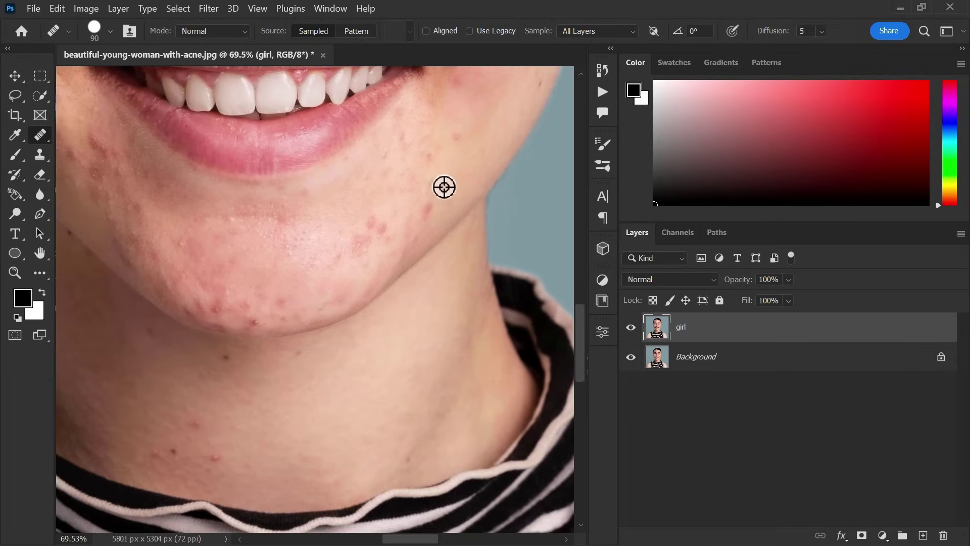
pyautogui.moveTo(431, 209); pyautogui.dragTo(450, 212)
# - Heal the acne spots on the chin using clean skin sampled nearby
pyautogui.moveTo(304, 252); pyautogui.dragTo(386, 195)
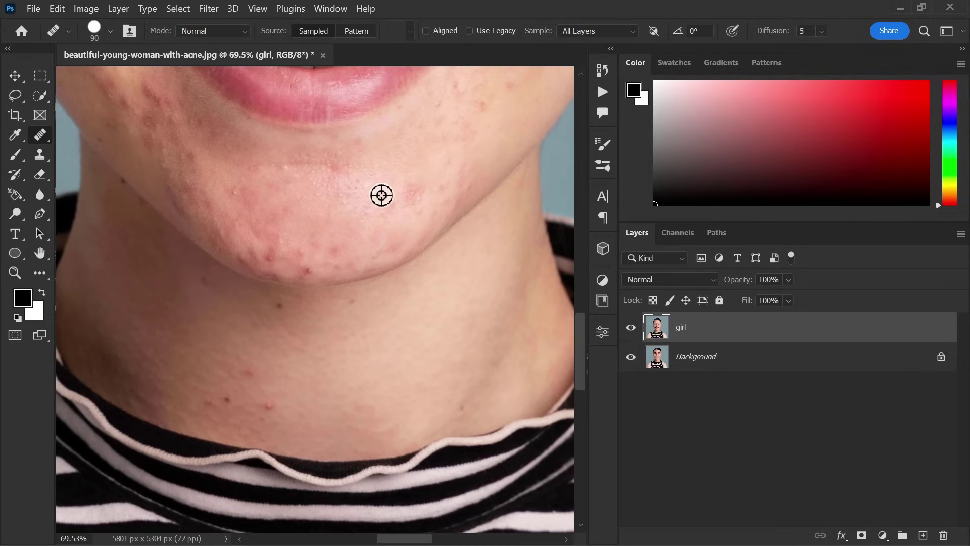
pyautogui.keyDown('alt'); pyautogui.click(386, 195); pyautogui.keyUp('alt')
pyautogui.click(340, 240)
pyautogui.moveTo(323, 212); pyautogui.dragTo(379, 251)
# - Heal the red spot beside the mouth and the dark blemishes on the cheek at the photo's left
pyautogui.scroll(4, 379, 251)
pyautogui.hscroll(-1, 310, 226)
pyautogui.hscroll(-1, 282, 282)
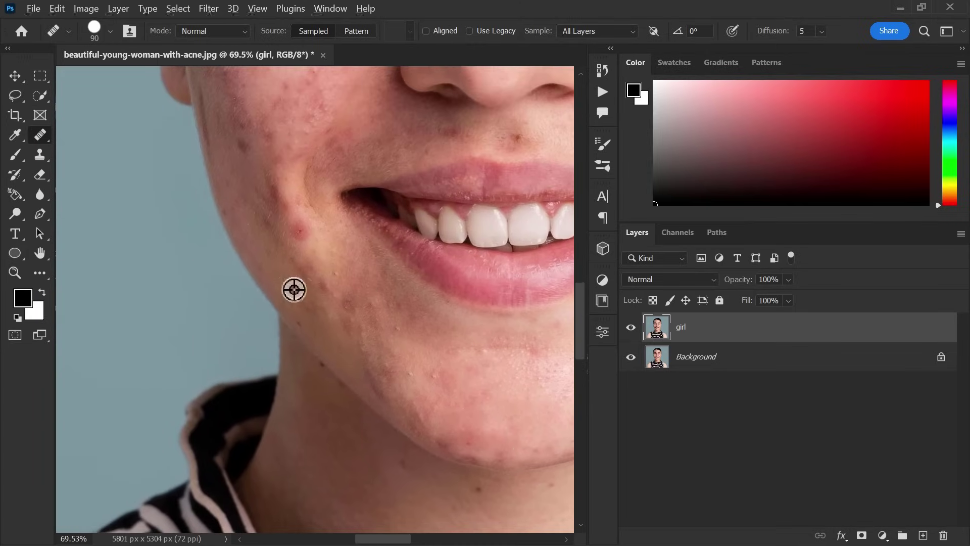
pyautogui.scroll(5, 344, 331)
pyautogui.hscroll(-1, 326, 318)
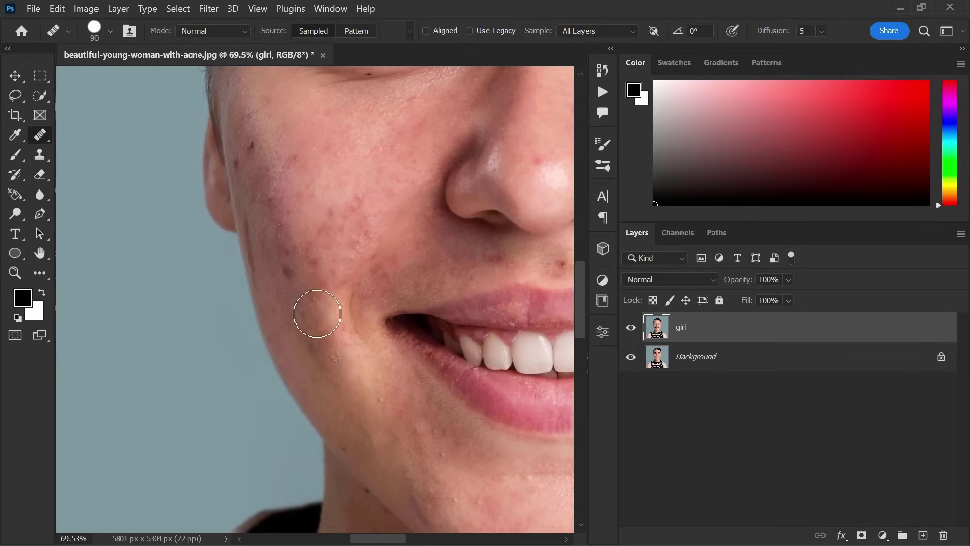
pyautogui.scroll(5, 282, 277)
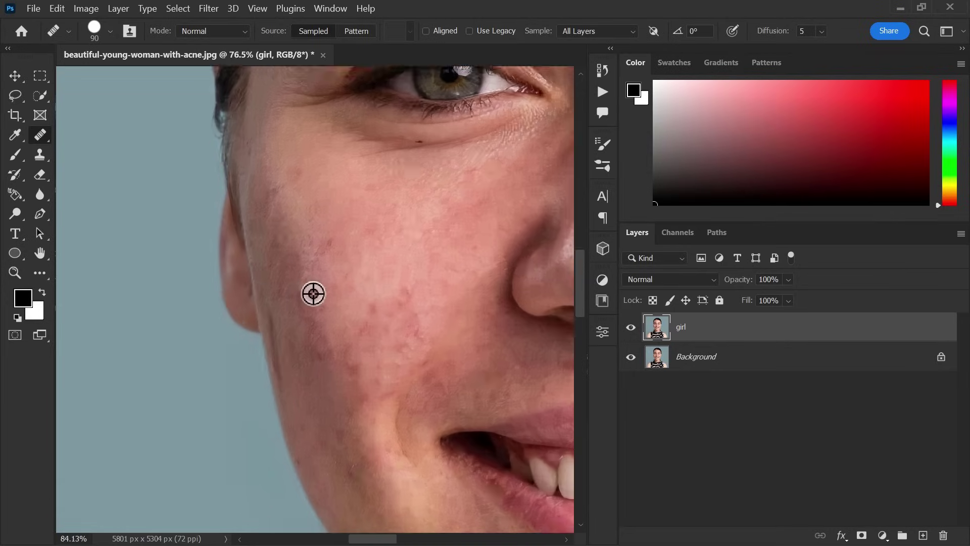
# - Reduce the healing brush to 60 px and heal the small spots on the temple and forehead at the photo's left
pyautogui.scroll(-4, 303, 384)
pyautogui.press('[')
pyautogui.press('[')
pyautogui.press('[')
pyautogui.scroll(7, 320, 365)
pyautogui.moveTo(321, 352); pyautogui.dragTo(238, 505)
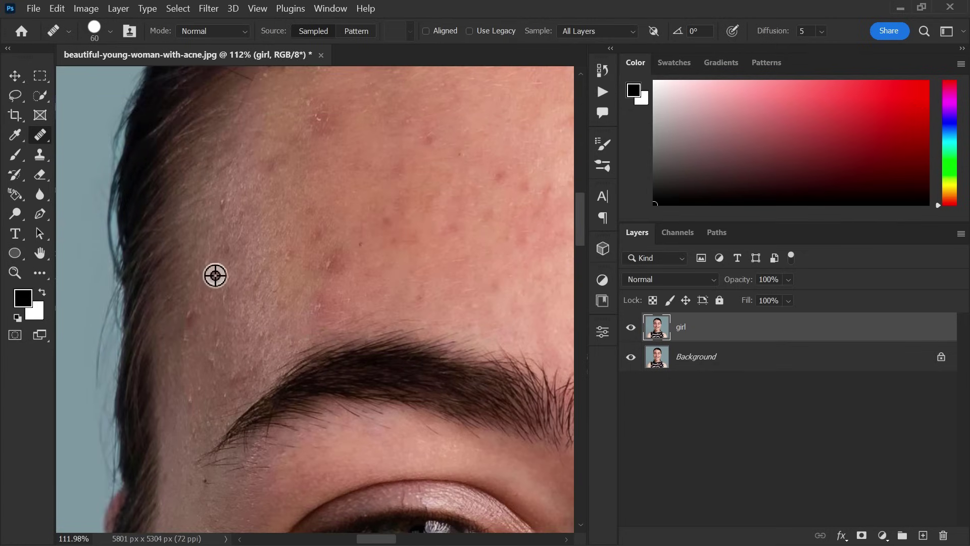
pyautogui.scroll(-3, 298, 301)
pyautogui.moveTo(450, 202); pyautogui.dragTo(271, 206)
# - Heal the dark spot and small blemishes between the nose and the upper lip
pyautogui.scroll(-5, 271, 206)
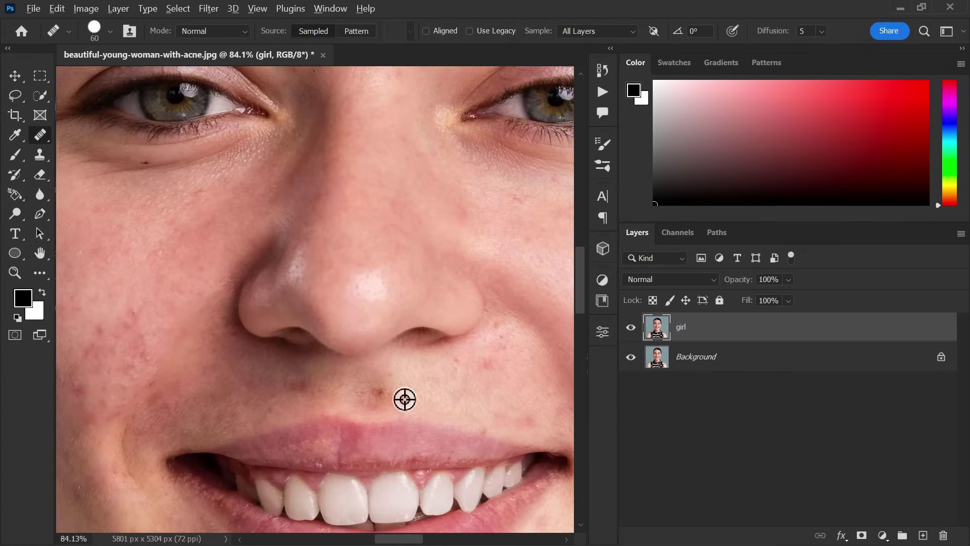
pyautogui.scroll(-3, 282, 405)
pyautogui.scroll(-5, 317, 467)
pyautogui.scroll(8, 351, 374)
pyautogui.keyDown('alt'); pyautogui.click(350, 374); pyautogui.keyUp('alt')
pyautogui.click(301, 369)
# - Enlarge the healing brush to 90 px and heal the red spots on the shoulder at the photo's right
pyautogui.scroll(-8, 301, 368)
pyautogui.moveTo(546, 384)
pyautogui.mouseDown()
pyautogui.moveTo(418, 238)
pyautogui.moveTo(288, 230)
pyautogui.mouseUp()
pyautogui.scroll(7, 404, 308)
pyautogui.press(']')
pyautogui.press(']')
pyautogui.click(404, 315)
pyautogui.keyDown('alt'); pyautogui.click(381, 378); pyautogui.keyUp('alt')
pyautogui.click(415, 339)
# - Heal the dark spots along the outer edge of the upper arm at the photo's left
pyautogui.moveTo(151, 228)
pyautogui.mouseDown()
pyautogui.moveTo(299, 296)
pyautogui.moveTo(525, 253)
pyautogui.mouseUp()
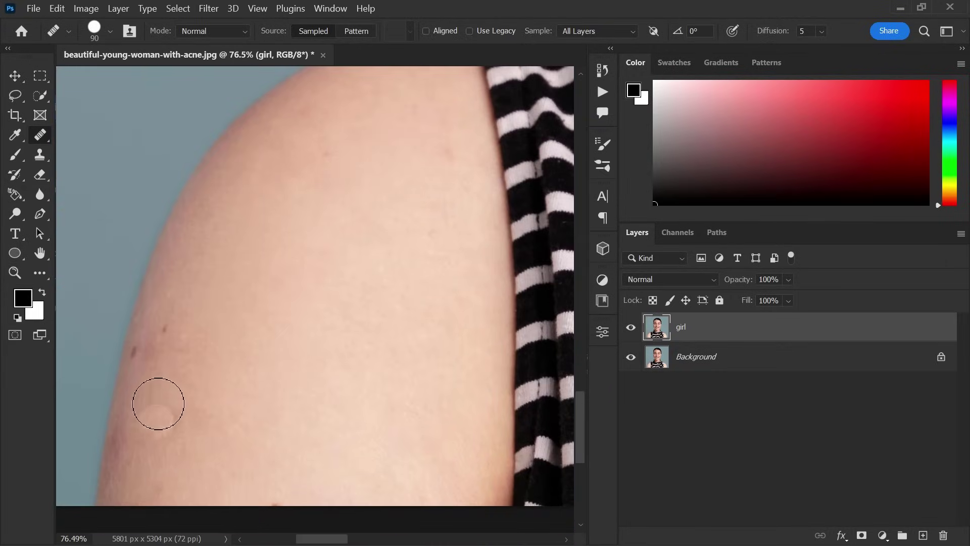
pyautogui.click(140, 356)
pyautogui.click(125, 444)
pyautogui.hotkey('ctrl', '0')
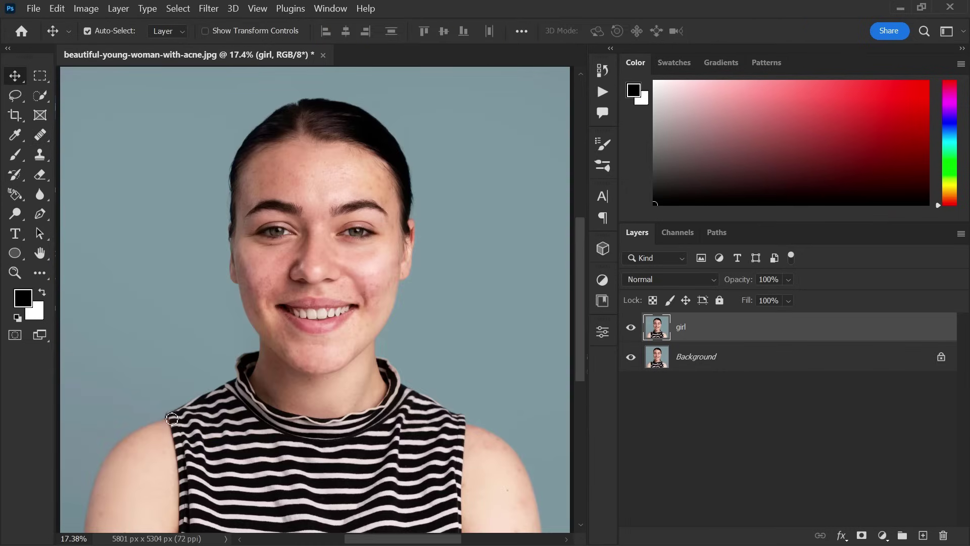
# - Toggle the girl layer's visibility to compare the healed skin with the original photo
pyautogui.press('ctrl')
pyautogui.press('ctrl')
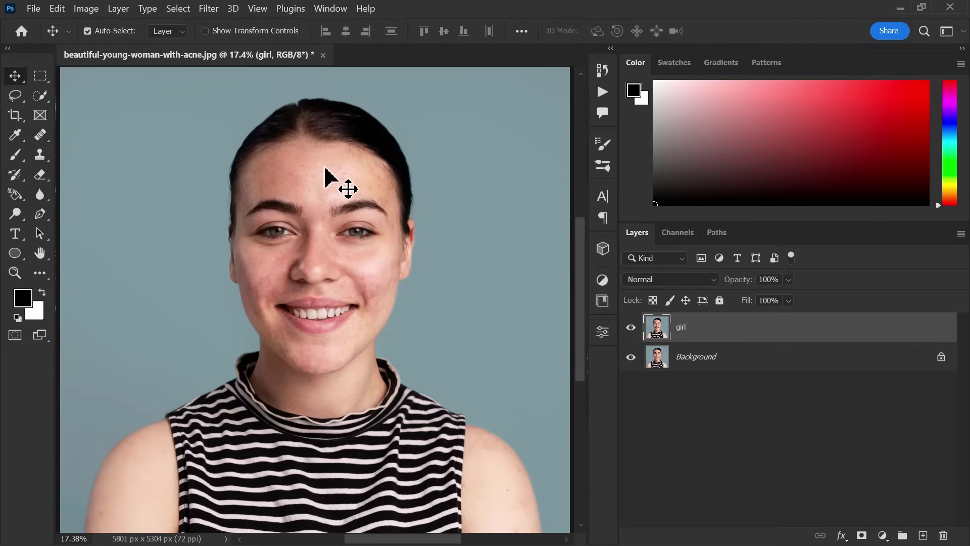
pyautogui.click(630, 328)
pyautogui.click(630, 328)
pyautogui.click(631, 328)
# - Duplicate the girl layer and name the copy "Skin Softening"
pyautogui.moveTo(707, 333); pyautogui.dragTo(922, 536)
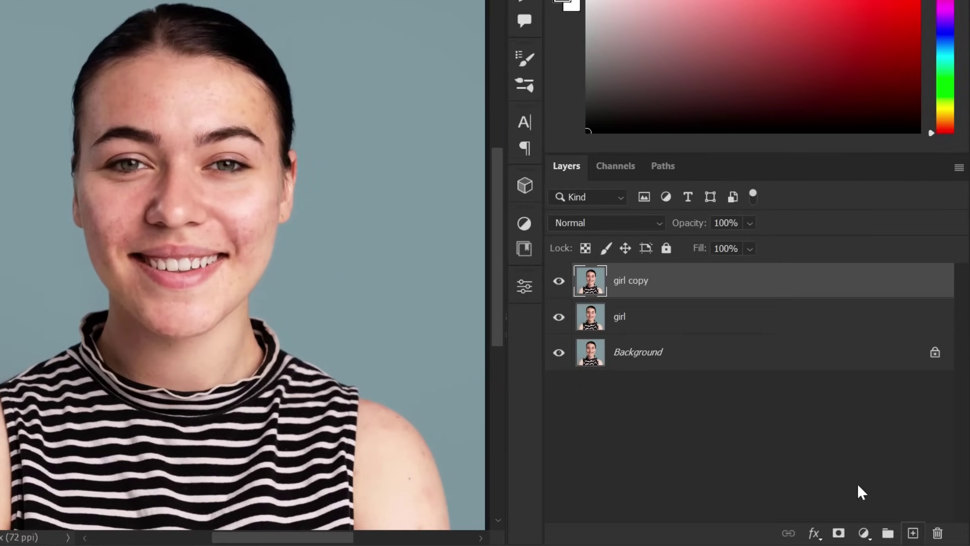
pyautogui.doubleClick(640, 283)
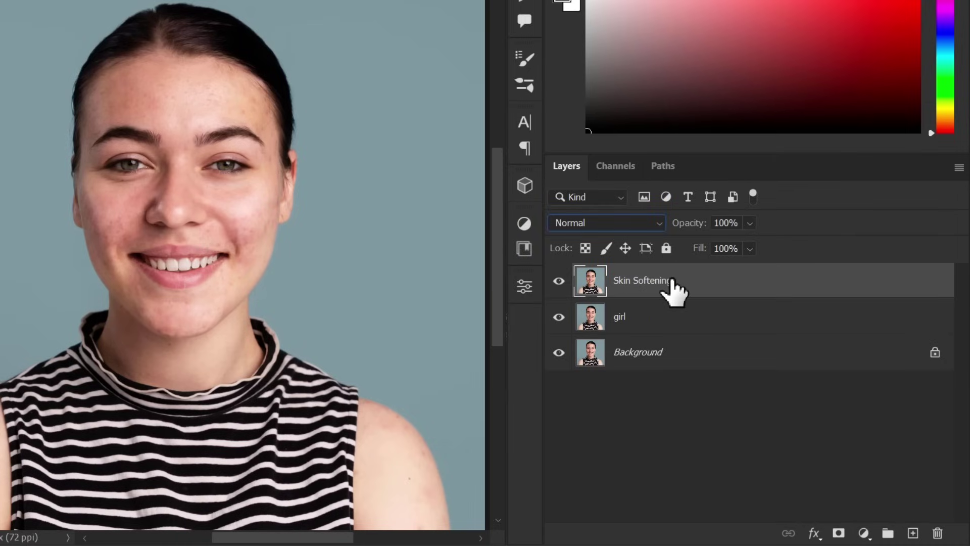
# - Convert the Skin Softening layer to a smart object and set its blend mode to Vivid Light
pyautogui.rightClick(689, 293)
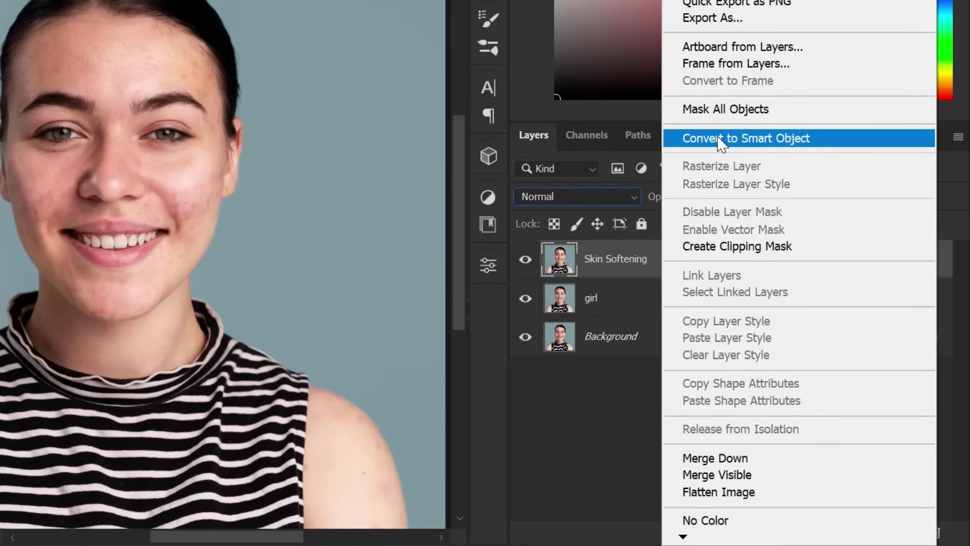
pyautogui.click(720, 142)
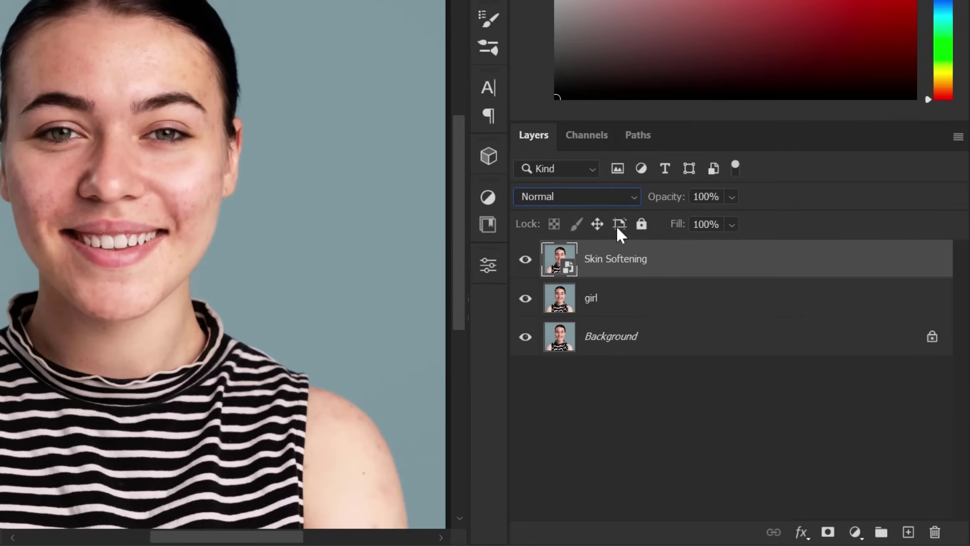
pyautogui.click(589, 197)
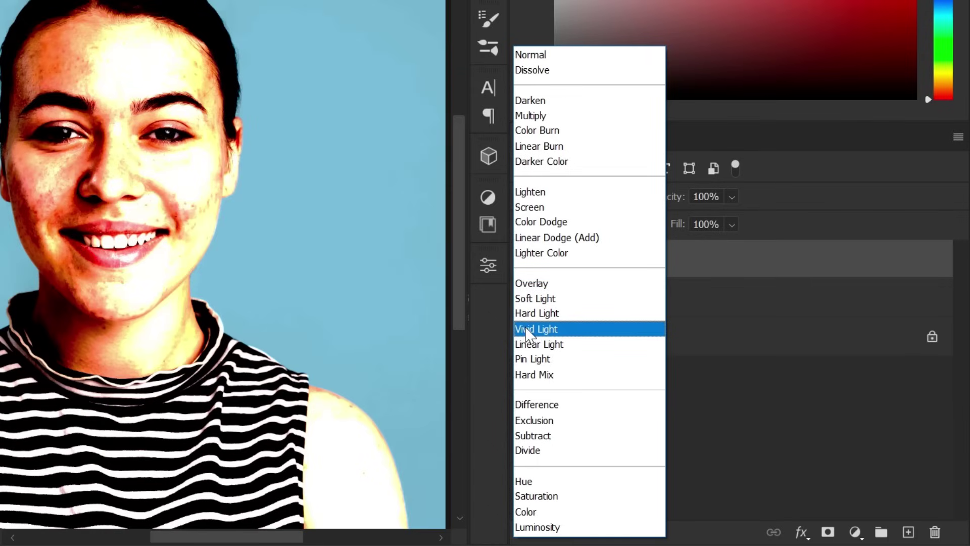
pyautogui.click(527, 329)
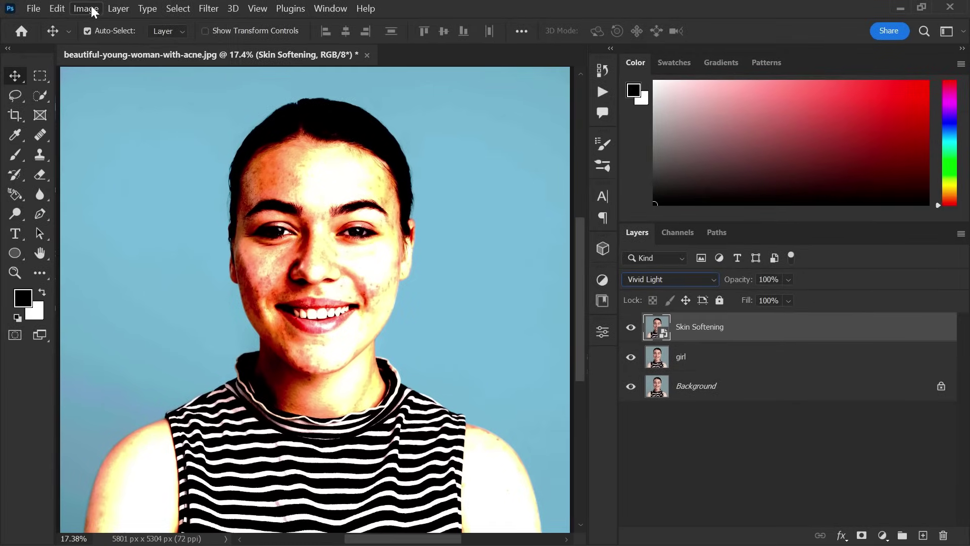
pyautogui.click(86, 9)
pyautogui.moveTo(108, 43)
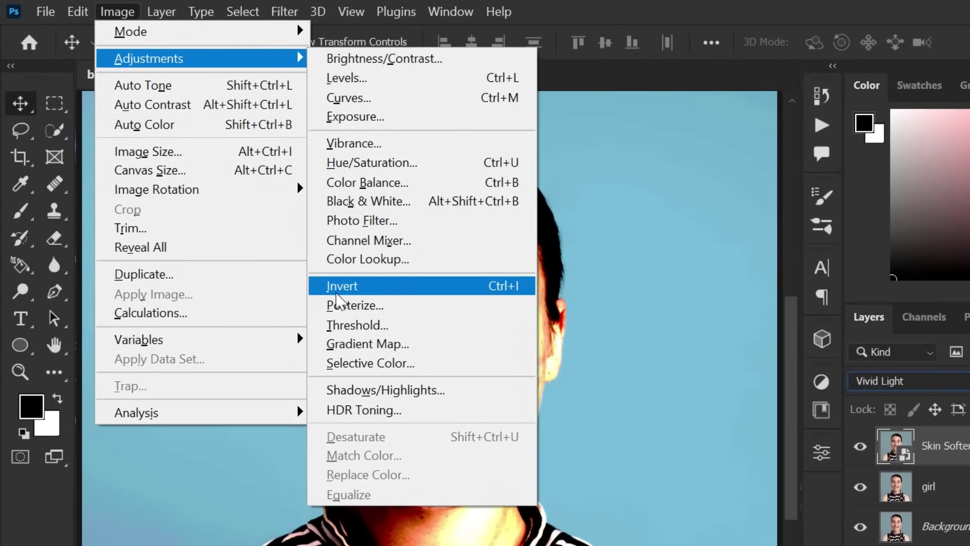
pyautogui.click(337, 288)
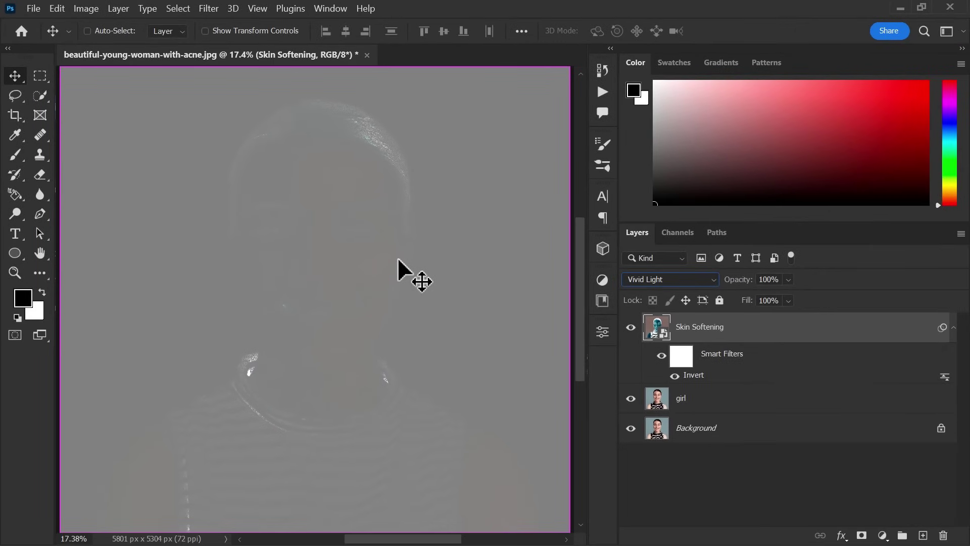
pyautogui.hotkey('ctrl', 'z')
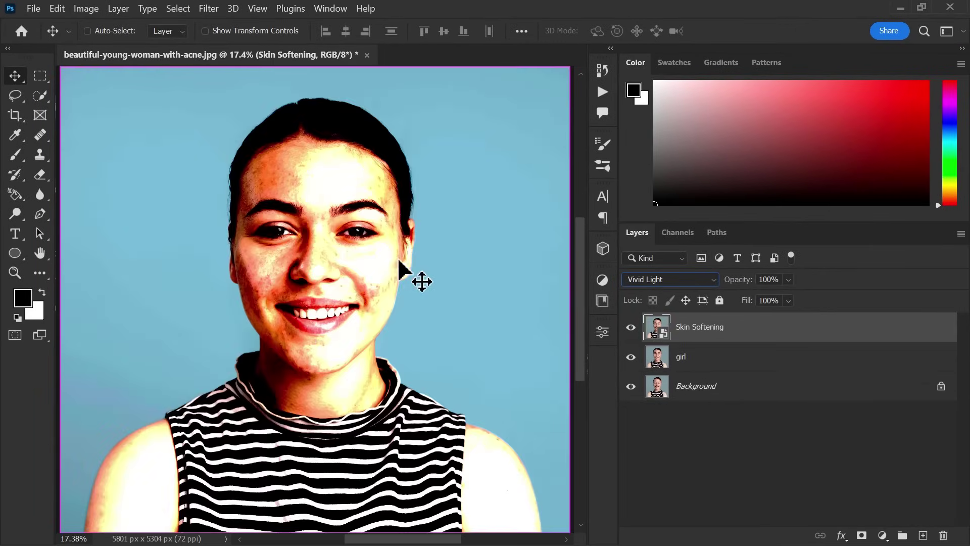
# - Invert the Skin Softening layer and apply a High Pass filter with a radius of 37.4 pixels
pyautogui.hotkey('ctrl', 'i')
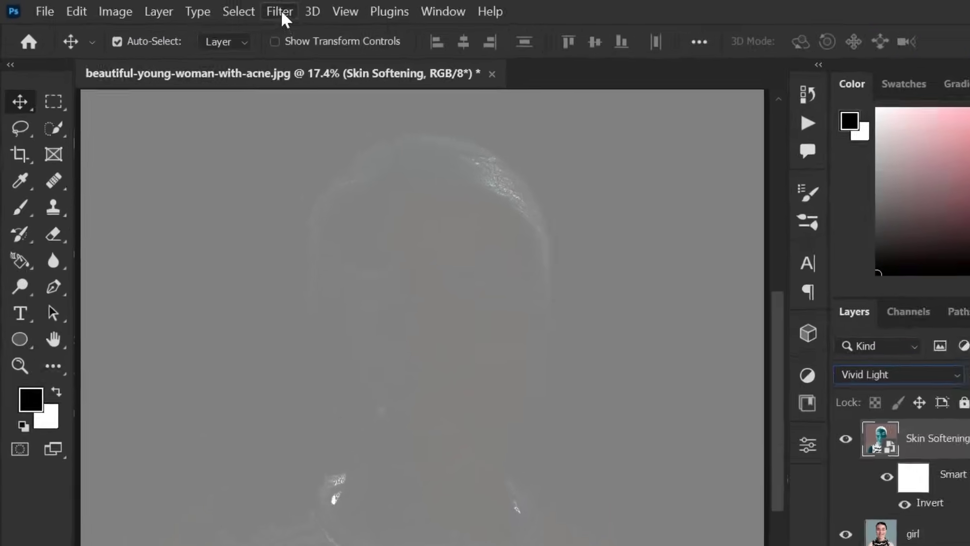
pyautogui.click(209, 8)
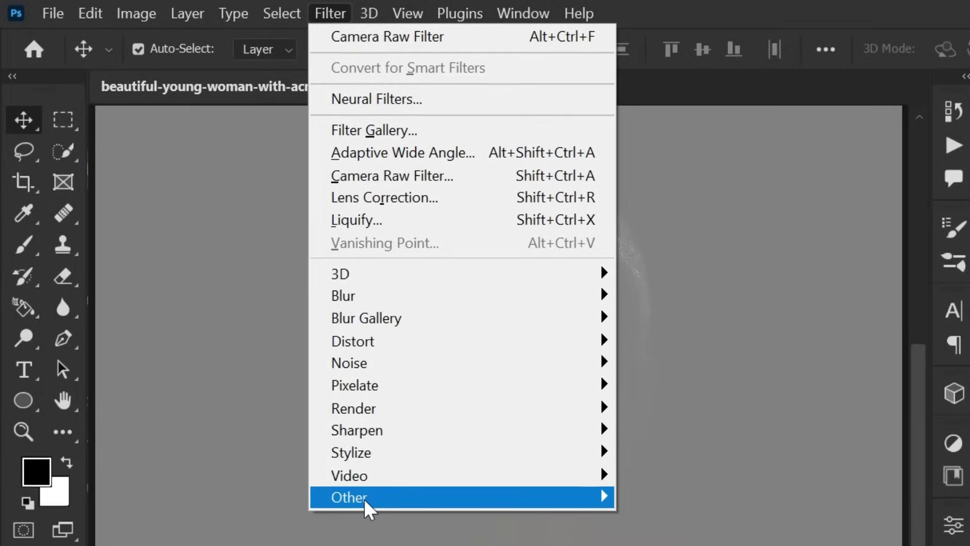
pyautogui.moveTo(369, 499)
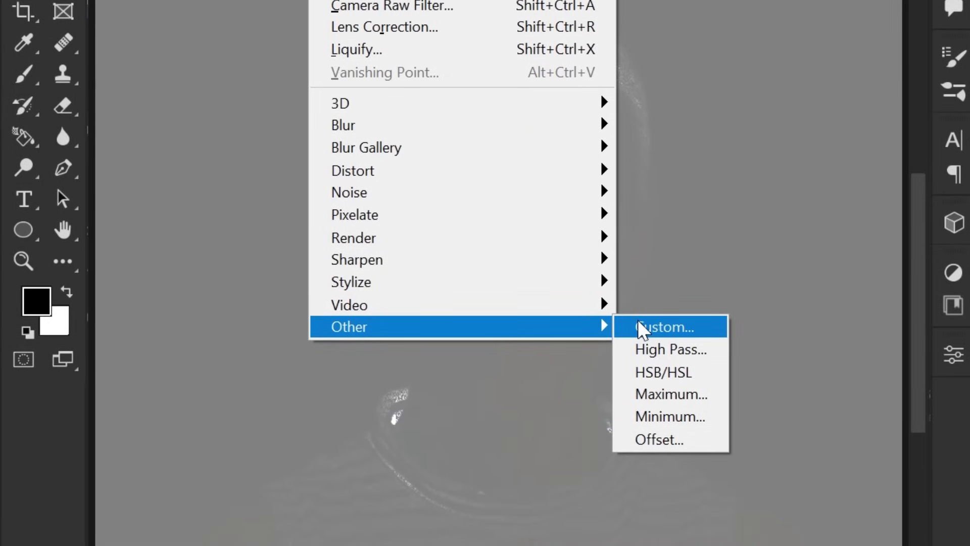
pyautogui.click(646, 351)
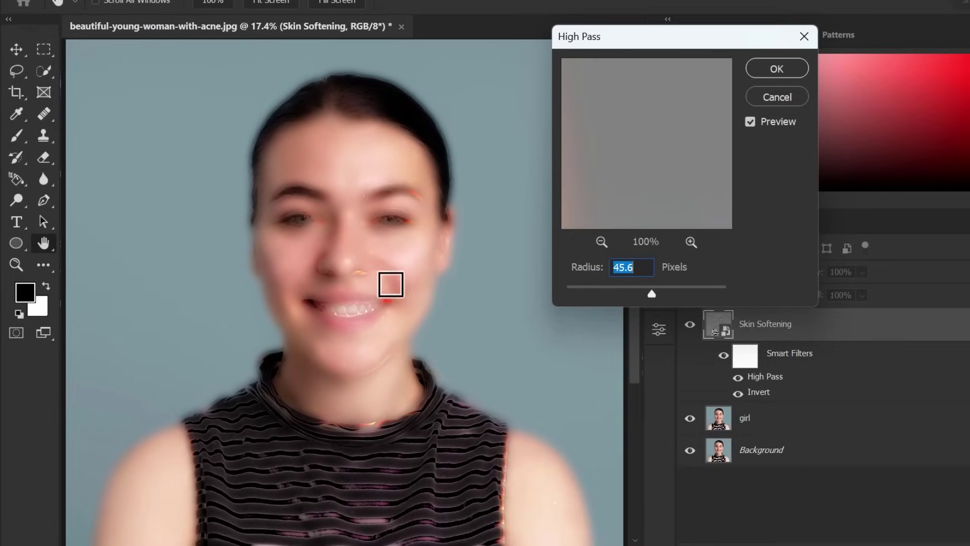
pyautogui.moveTo(335, 244); pyautogui.dragTo(367, 283)
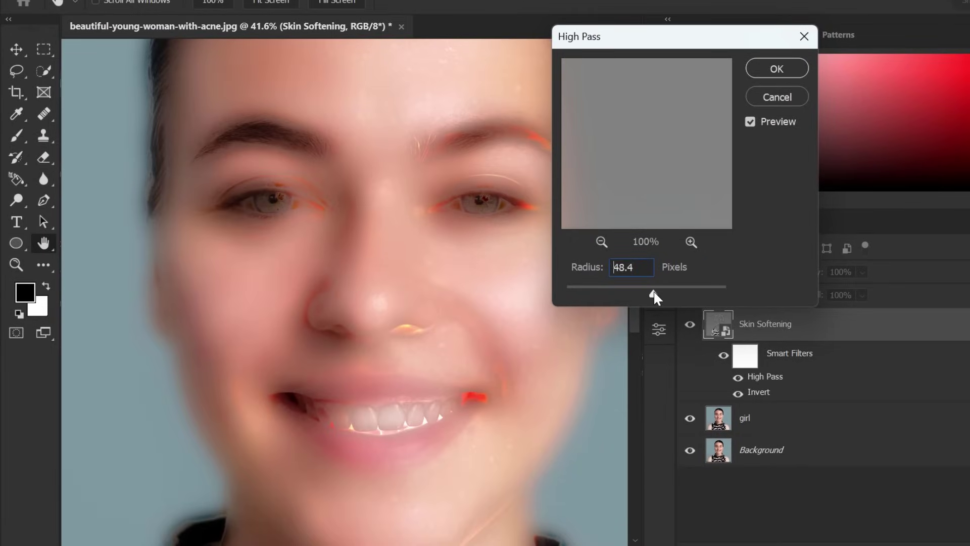
pyautogui.click(561, 293)
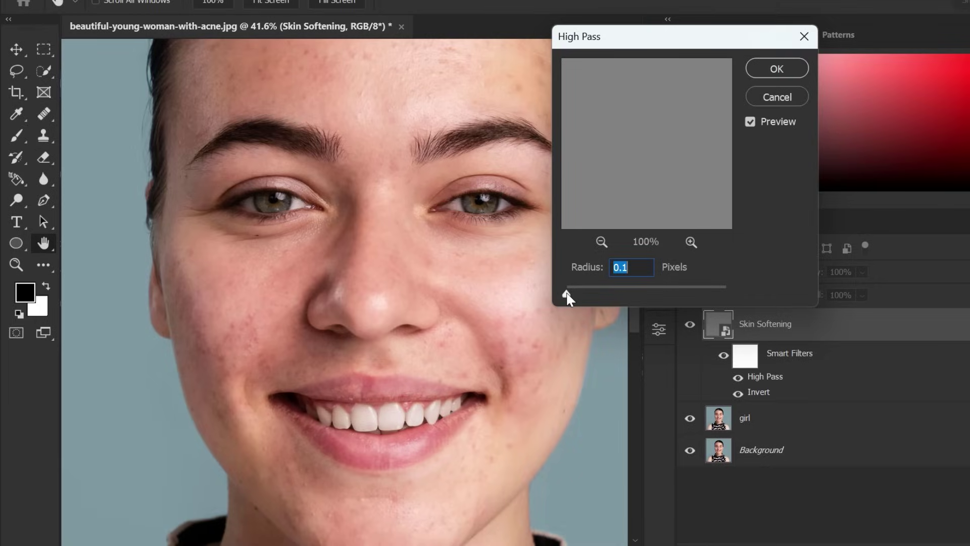
pyautogui.moveTo(566, 292); pyautogui.dragTo(647, 289)
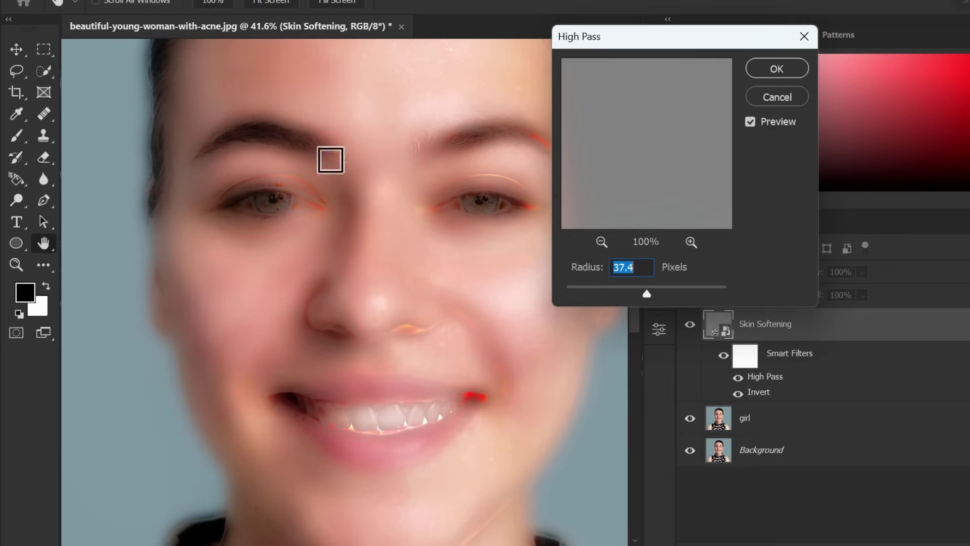
pyautogui.click(776, 69)
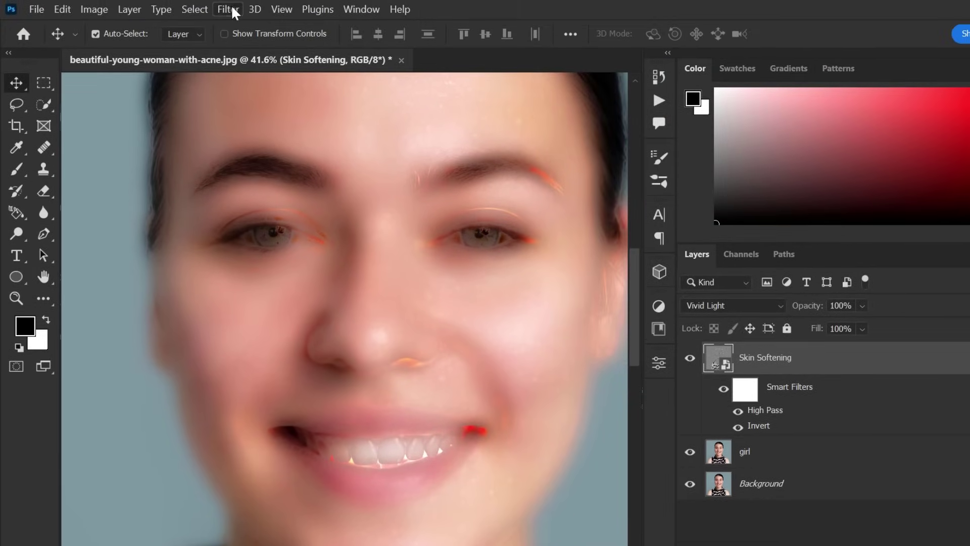
# - Apply a Gaussian Blur filter to the Skin Softening layer, adjusting its radius to bring back fine skin texture
pyautogui.click(229, 9)
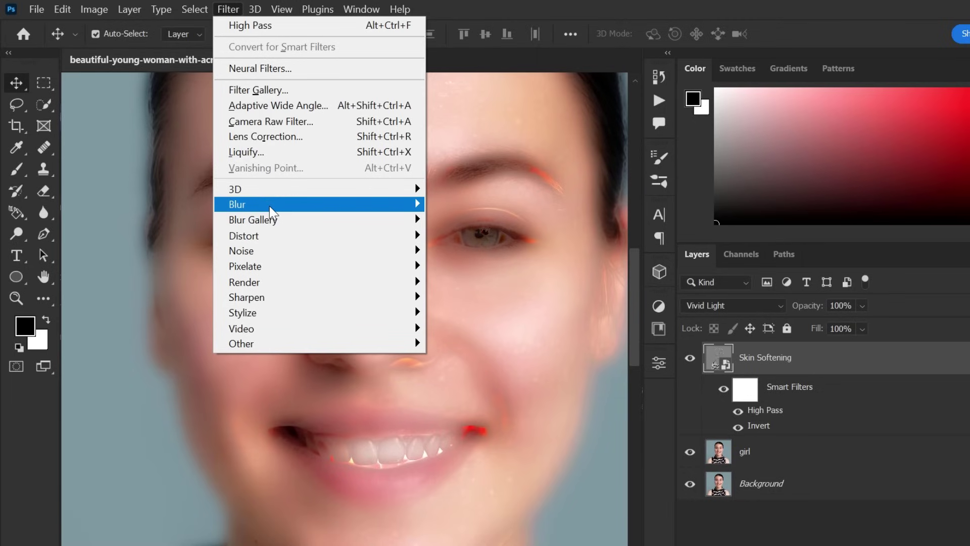
pyautogui.moveTo(401, 204)
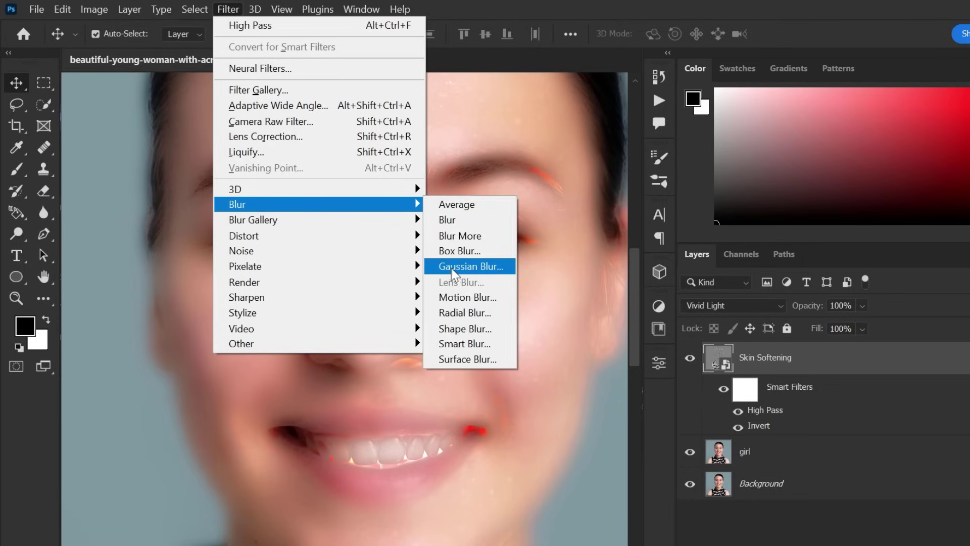
pyautogui.click(466, 267)
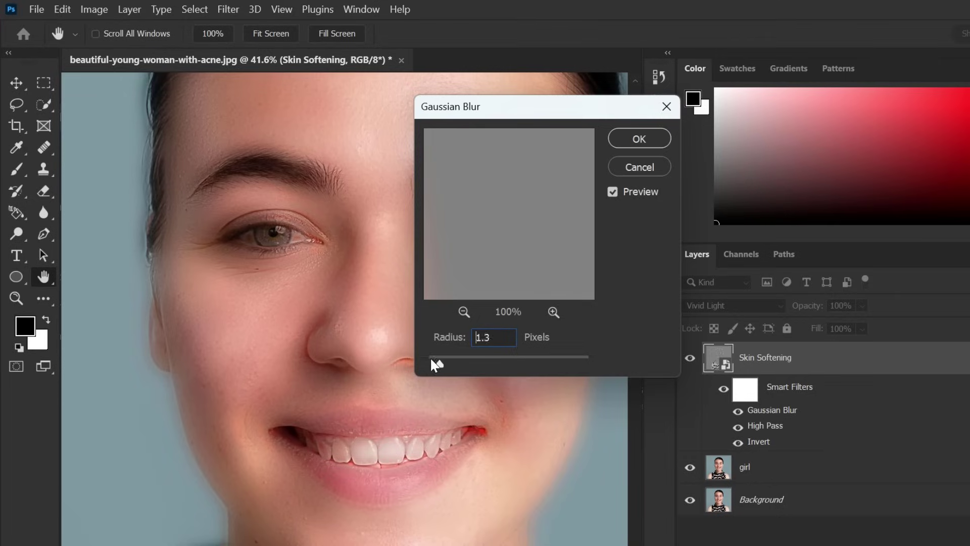
pyautogui.moveTo(429, 360); pyautogui.dragTo(489, 362)
pyautogui.click(638, 143)
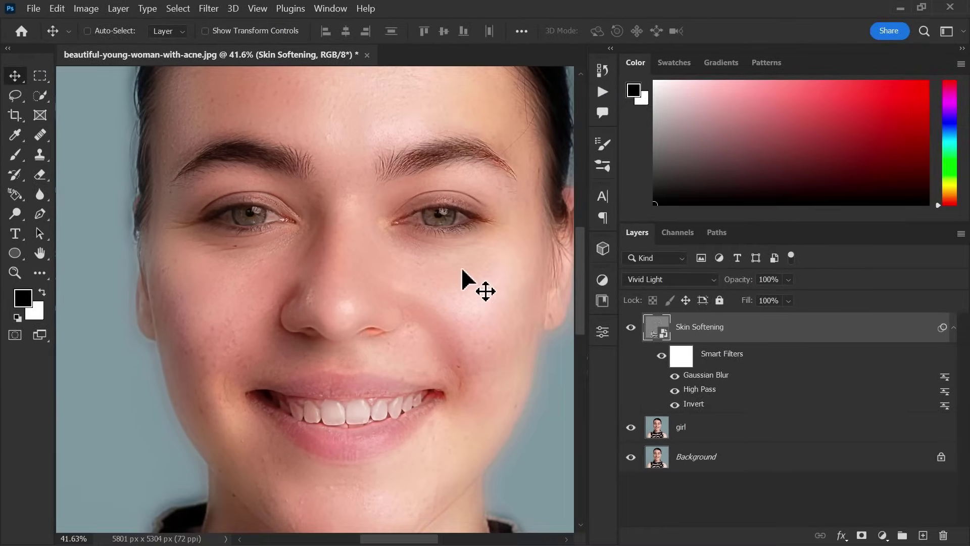
# - Add a layer mask to the Skin Softening layer and invert it to black
pyautogui.hotkey('ctrl', '0')
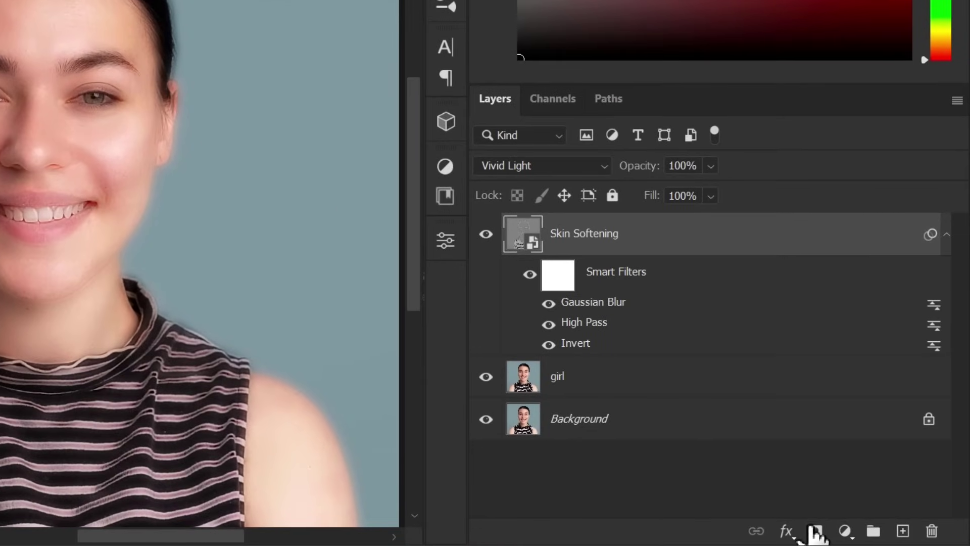
pyautogui.click(862, 535)
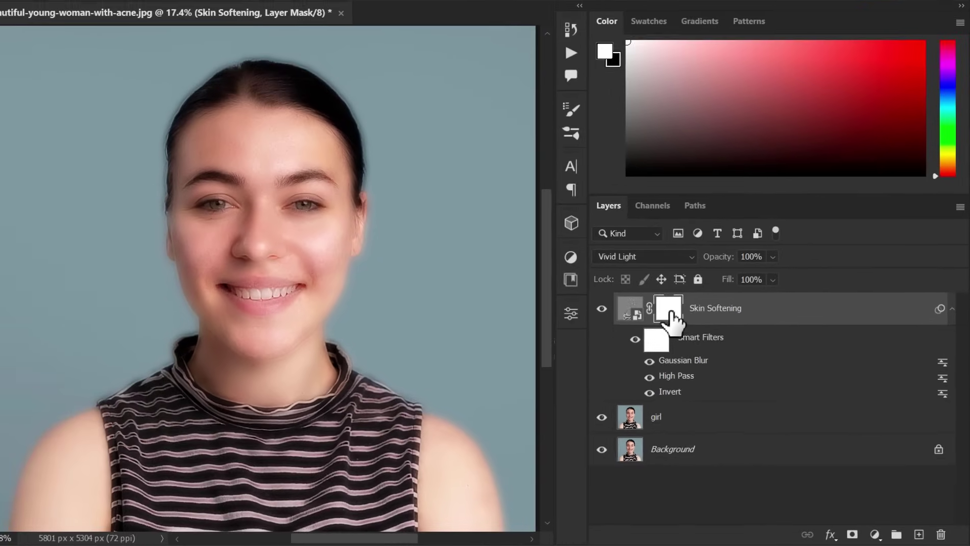
pyautogui.hotkey('ctrl', 'i')
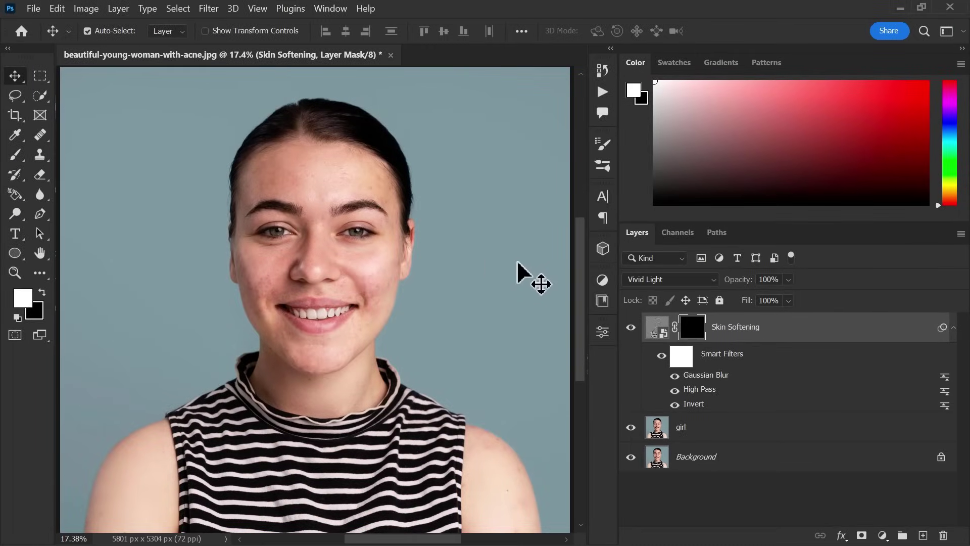
# - Paint white on the mask with a soft 219-pixel brush over the cheek at the photo's right
pyautogui.press('z')
pyautogui.moveTo(309, 242); pyautogui.dragTo(377, 244)
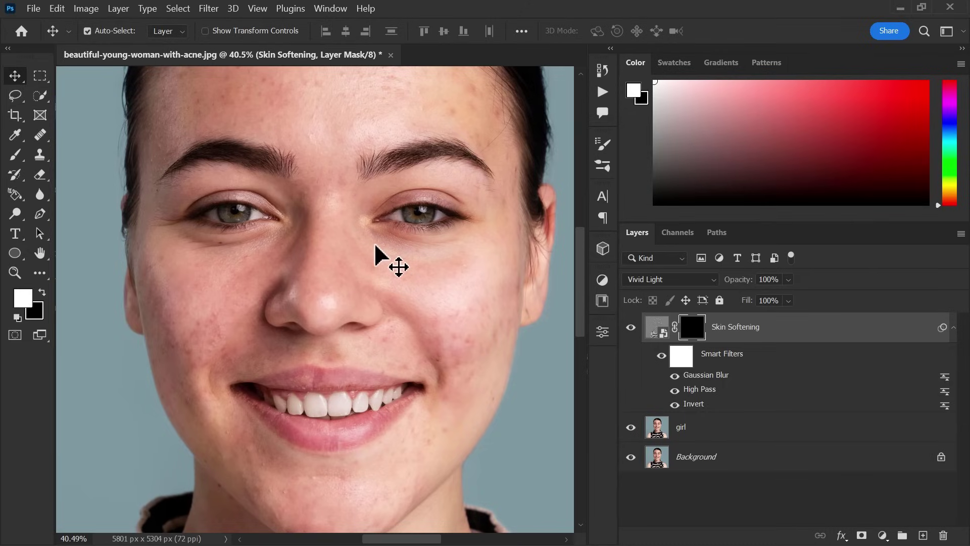
pyautogui.click(14, 154)
pyautogui.click(70, 151)
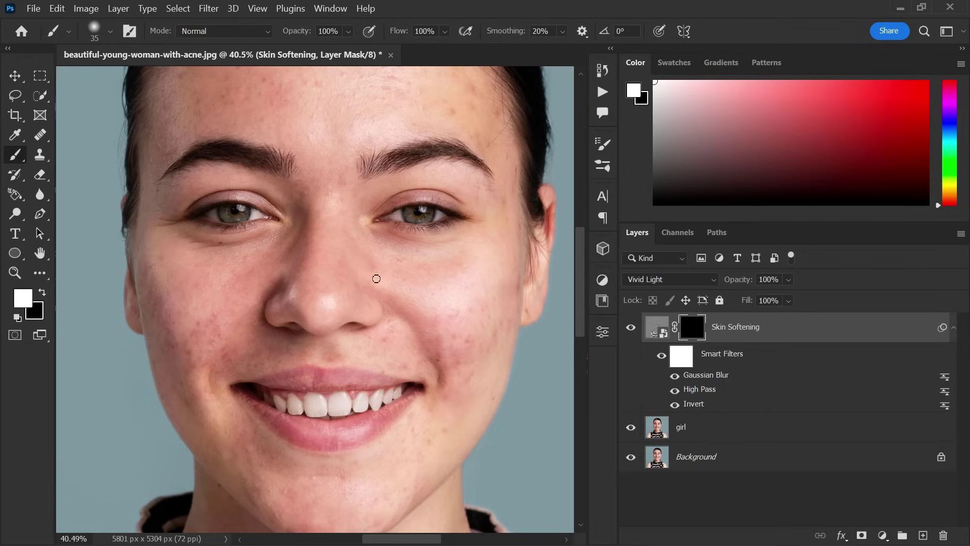
pyautogui.moveTo(402, 274)
pyautogui.mouseDown()
pyautogui.moveTo(454, 319)
pyautogui.moveTo(467, 311)
pyautogui.moveTo(463, 324)
pyautogui.moveTo(479, 338)
pyautogui.moveTo(460, 363)
pyautogui.mouseUp()
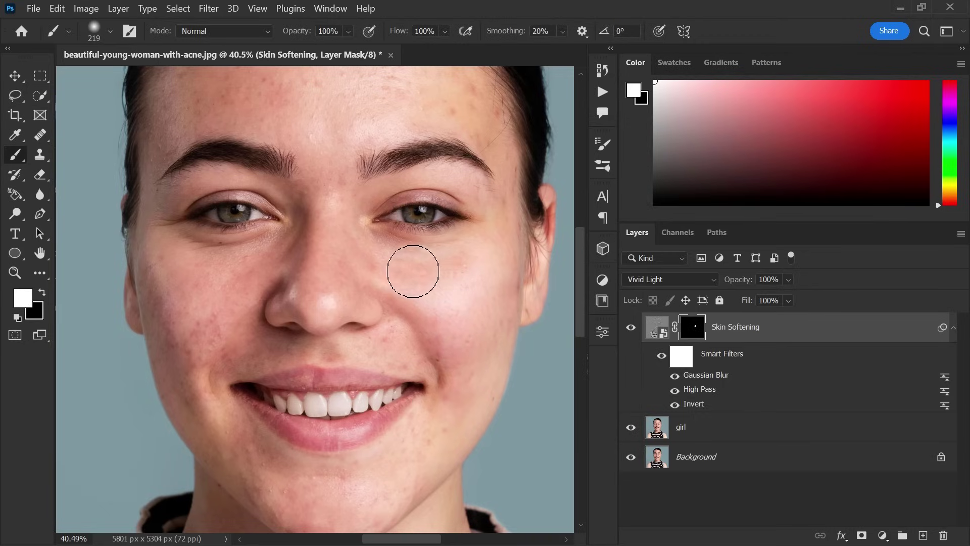
# - Reveal the softening around the mouth corner and smile crease at the photo's right, using brush sizes from 70 to 150 pixels
pyautogui.scroll(3, 435, 374)
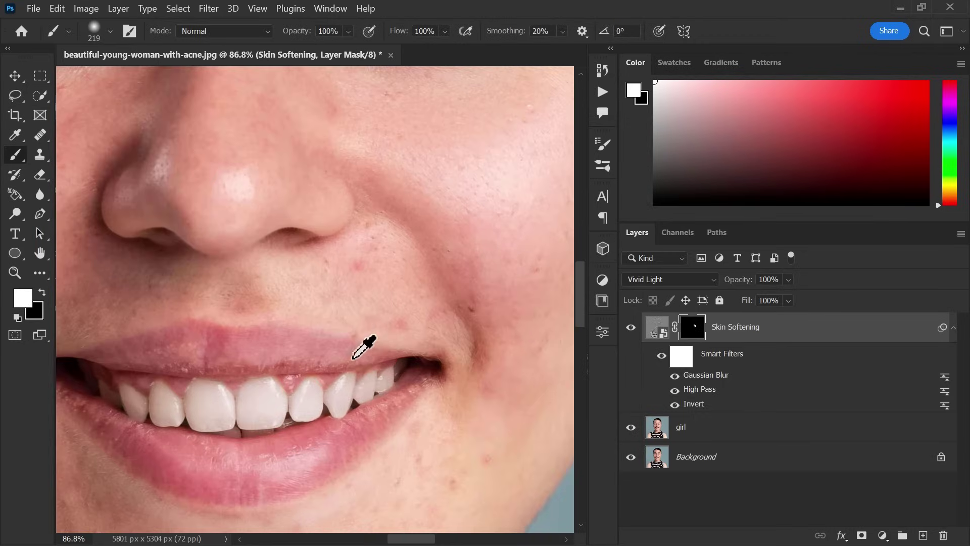
pyautogui.press('[')
pyautogui.press('[')
pyautogui.press('[')
pyautogui.press('[')
pyautogui.press('[')
pyautogui.press('[')
pyautogui.press('[')
pyautogui.press('[')
pyautogui.press('[')
pyautogui.press('[')
pyautogui.press('[')
pyautogui.press('[')
pyautogui.press('[')
pyautogui.press('[')
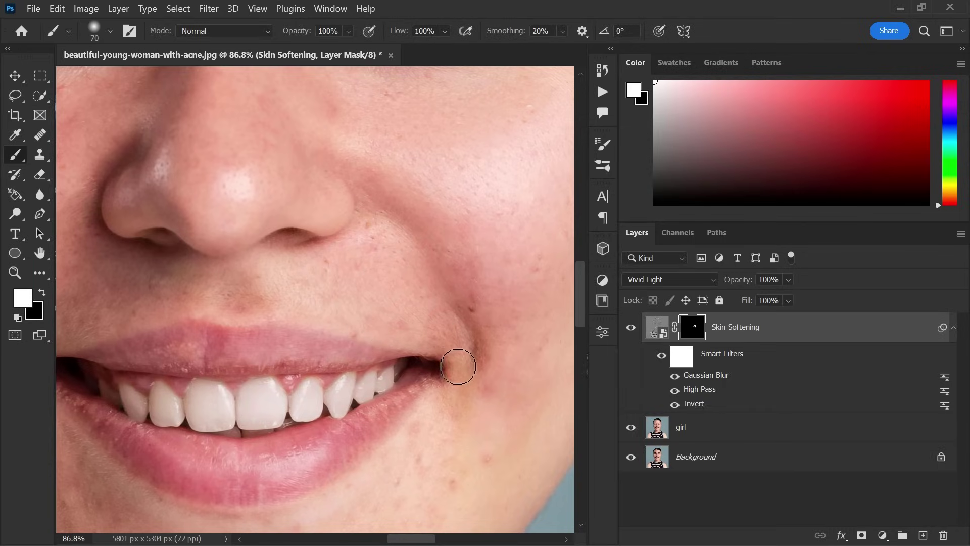
pyautogui.moveTo(498, 368); pyautogui.dragTo(449, 302)
pyautogui.press(']')
pyautogui.press(']')
pyautogui.press(']')
pyautogui.press(']')
pyautogui.press(']')
pyautogui.moveTo(500, 253); pyautogui.dragTo(491, 279)
pyautogui.moveTo(474, 338); pyautogui.dragTo(480, 287)
# - Paint white on the mask over the chin and lower jaw with the 150-pixel brush
pyautogui.moveTo(390, 368); pyautogui.dragTo(450, 308)
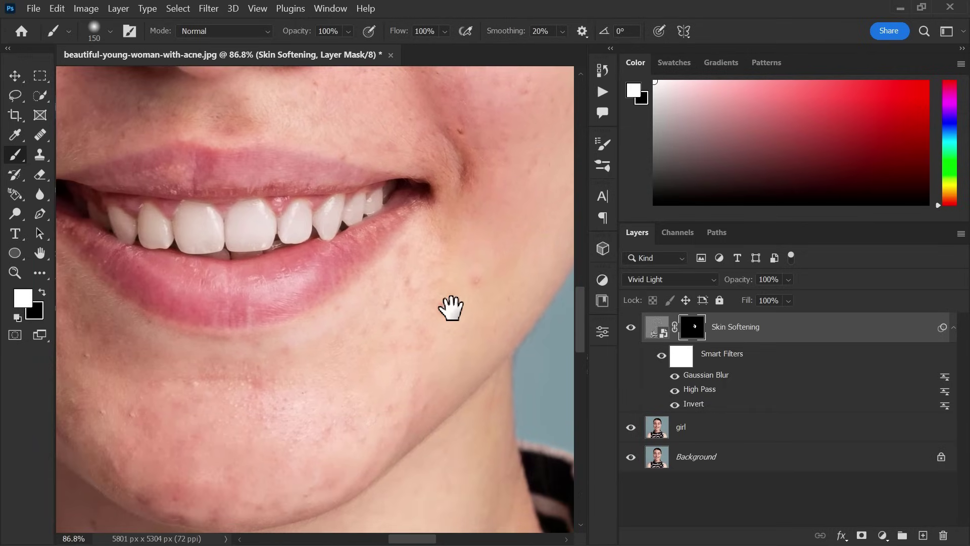
pyautogui.moveTo(370, 449); pyautogui.dragTo(519, 391)
pyautogui.moveTo(407, 346); pyautogui.dragTo(491, 403)
pyautogui.moveTo(412, 430)
pyautogui.mouseDown()
pyautogui.moveTo(369, 418)
pyautogui.moveTo(374, 333)
pyautogui.moveTo(463, 388)
pyautogui.mouseUp()
pyautogui.moveTo(369, 330); pyautogui.dragTo(422, 442)
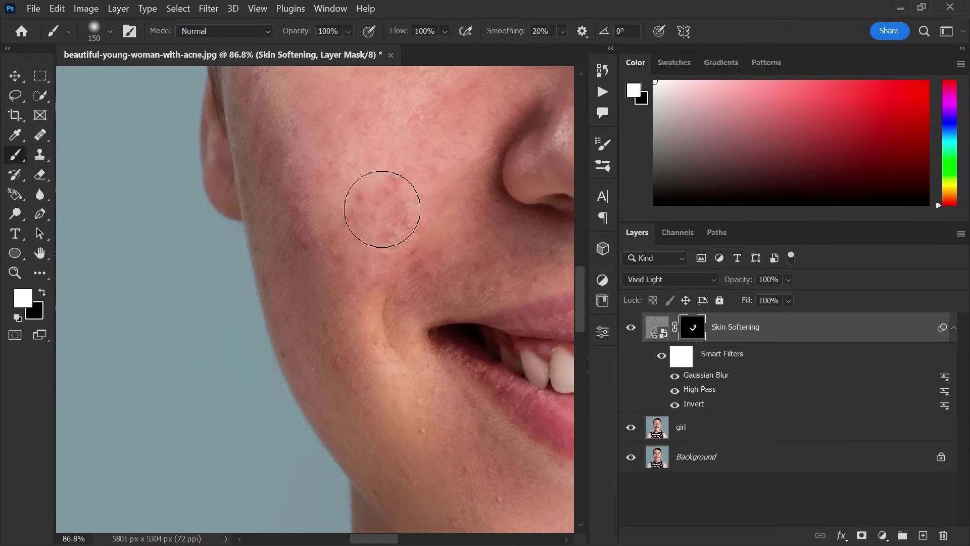
# - Reveal the softening on the cheek at the photo's left and beside the nose, using 150- and 90-pixel brushes
pyautogui.moveTo(367, 220); pyautogui.dragTo(433, 379)
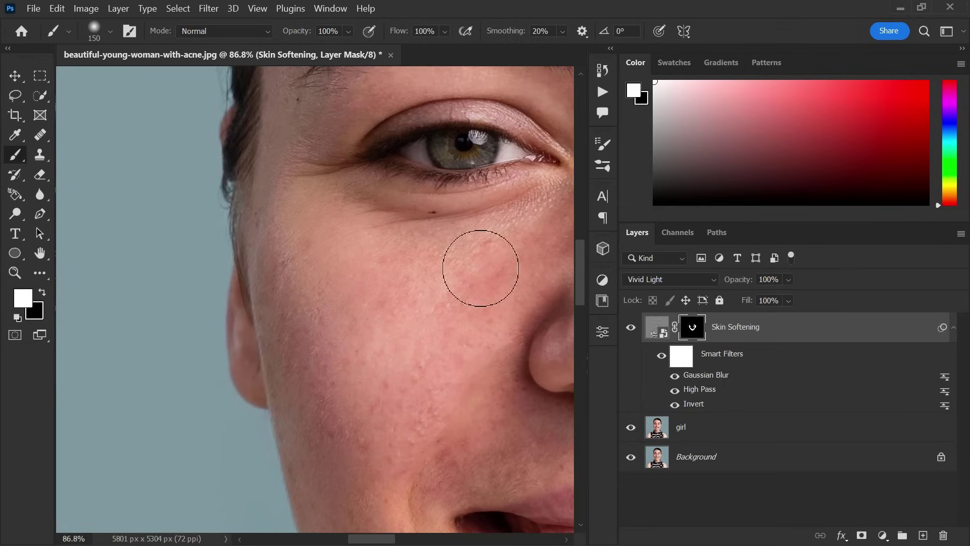
pyautogui.moveTo(551, 459); pyautogui.dragTo(294, 333)
pyautogui.press('[')
pyautogui.press('[')
pyautogui.press('[')
pyautogui.moveTo(486, 324); pyautogui.dragTo(375, 318)
pyautogui.moveTo(370, 211); pyautogui.dragTo(388, 305)
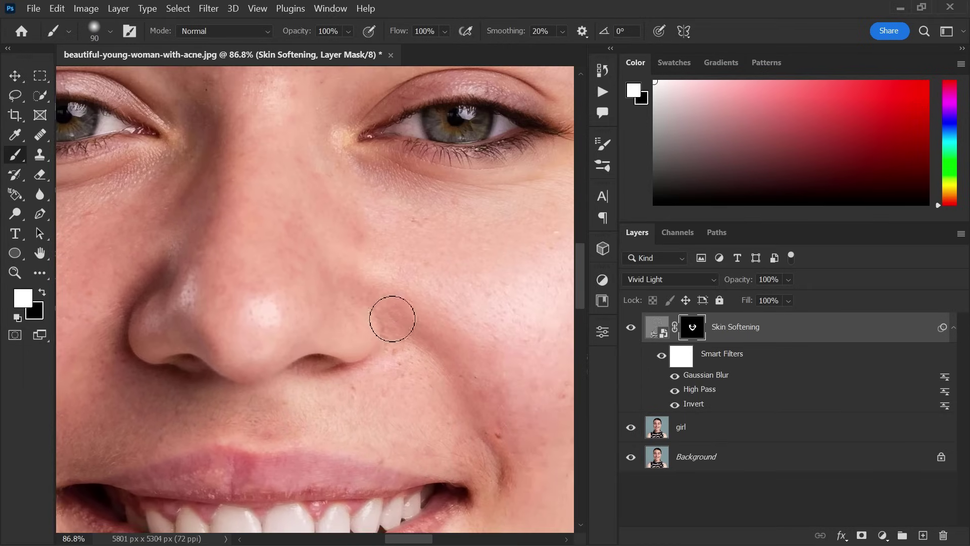
# - Paint white on the mask over the bridge, tip and sides of the nose
pyautogui.press(']')
pyautogui.moveTo(304, 237); pyautogui.dragTo(328, 354)
pyautogui.moveTo(223, 385)
pyautogui.mouseDown()
pyautogui.moveTo(299, 329)
pyautogui.moveTo(406, 294)
pyautogui.mouseUp()
pyautogui.moveTo(173, 194)
pyautogui.mouseDown()
pyautogui.moveTo(232, 283)
pyautogui.moveTo(236, 357)
pyautogui.mouseUp()
pyautogui.press('[')
pyautogui.press('[')
pyautogui.press('[')
# - Reveal the softening across the forehead above the eyebrows, enlarging the brush for the wide areas
pyautogui.scroll(3, 230, 359)
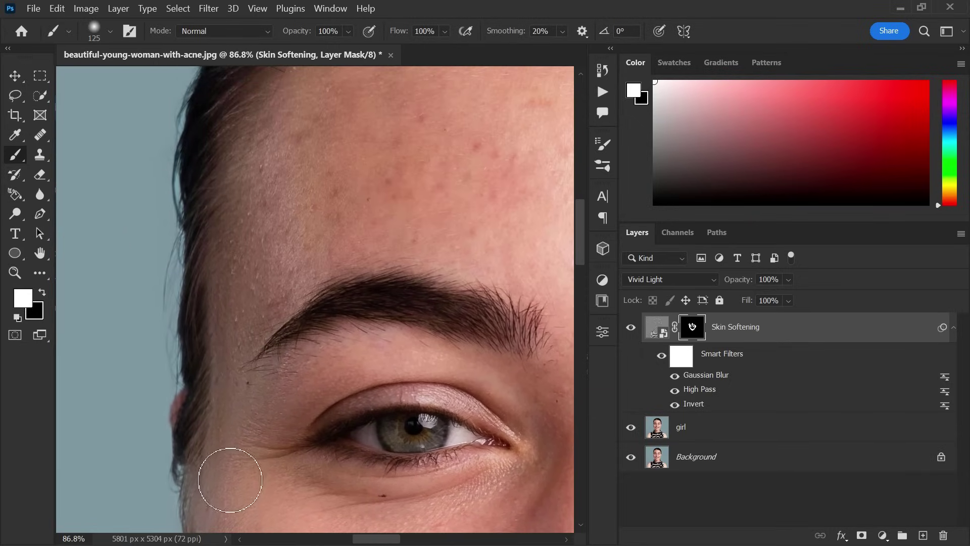
pyautogui.scroll(3, 214, 390)
pyautogui.moveTo(435, 258); pyautogui.dragTo(331, 270)
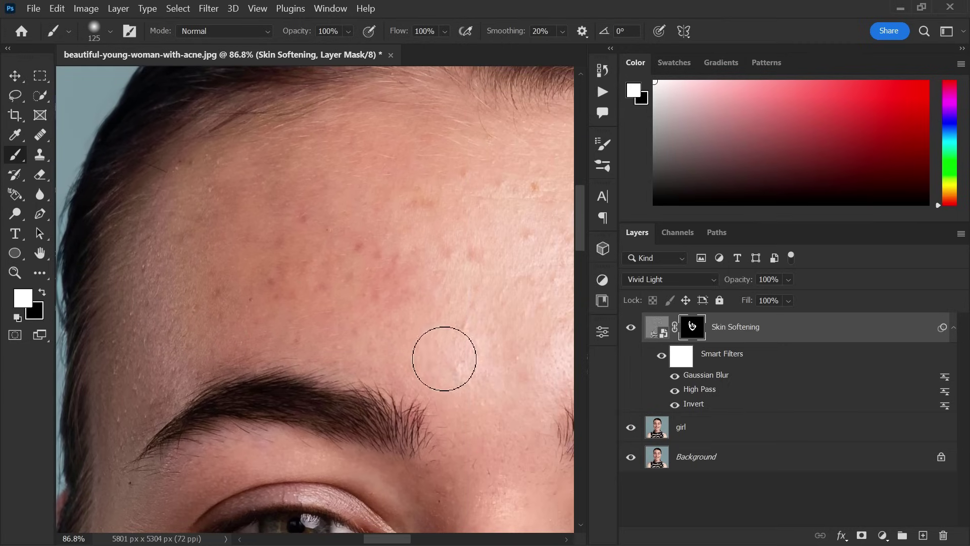
pyautogui.moveTo(307, 310); pyautogui.dragTo(262, 310)
pyautogui.press(']')
pyautogui.moveTo(383, 295)
pyautogui.mouseDown()
pyautogui.moveTo(244, 241)
pyautogui.moveTo(345, 235)
pyautogui.moveTo(316, 306)
pyautogui.moveTo(240, 227)
pyautogui.moveTo(251, 216)
pyautogui.moveTo(387, 204)
pyautogui.moveTo(498, 266)
pyautogui.mouseUp()
pyautogui.press(']')
pyautogui.press(']')
pyautogui.press(']')
pyautogui.press(']')
pyautogui.press(']')
pyautogui.moveTo(453, 243); pyautogui.dragTo(300, 182)
# - Paint white on the mask over the temple and outer cheek at the photo's right with a 125-pixel brush
pyautogui.press('z')
pyautogui.moveTo(373, 260); pyautogui.dragTo(414, 260)
pyautogui.press('b')
pyautogui.press('[')
pyautogui.press('[')
pyautogui.press('[')
pyautogui.press('[')
pyautogui.moveTo(359, 206); pyautogui.dragTo(389, 350)
pyautogui.scroll(-3, 388, 346)
pyautogui.scroll(-3, 390, 256)
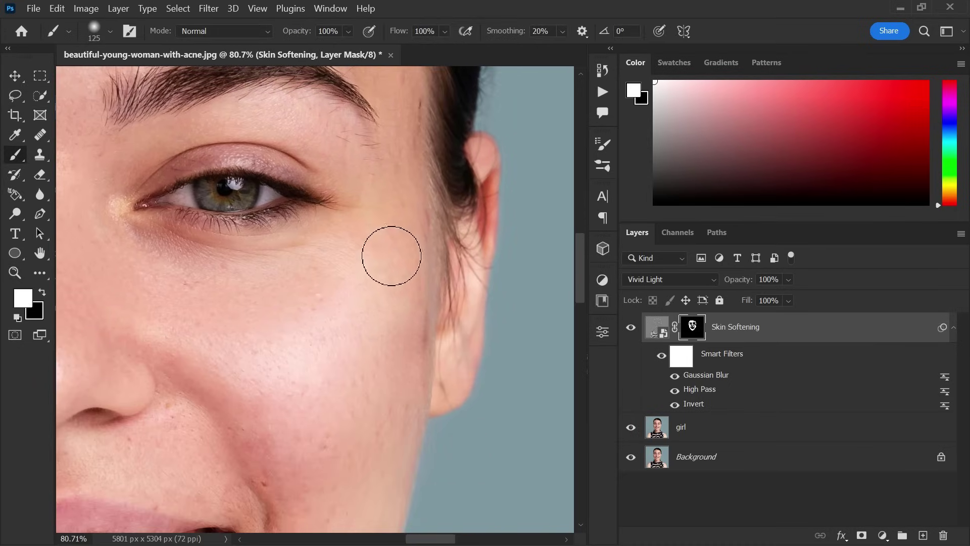
pyautogui.scroll(-1, 397, 253)
pyautogui.scroll(-3, 396, 263)
pyautogui.scroll(-3, 389, 303)
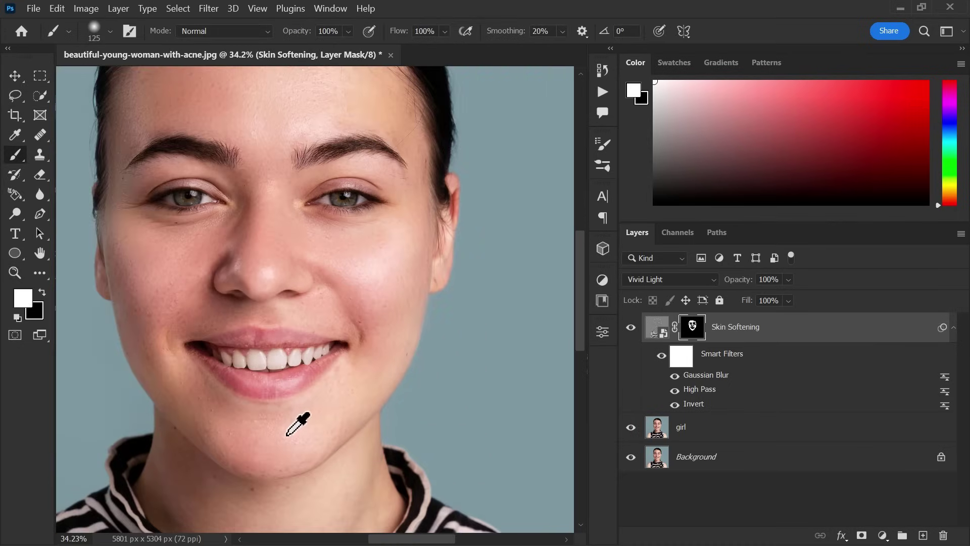
# - Switch repeatedly between the original Background layer and the full layer stack to compare the face before and after retouching
pyautogui.scroll(3, 238, 392)
pyautogui.scroll(-2, 288, 363)
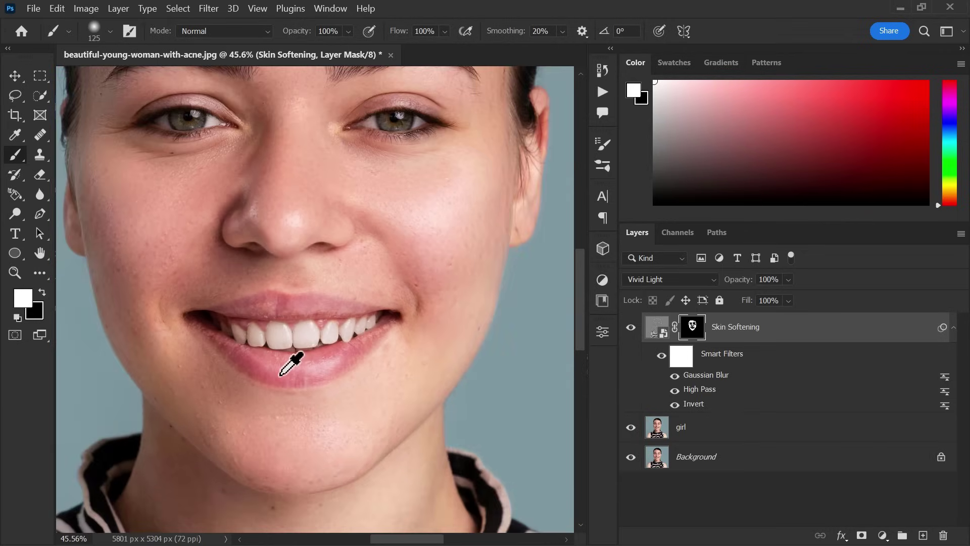
pyautogui.scroll(-3, 288, 385)
pyautogui.press('v')
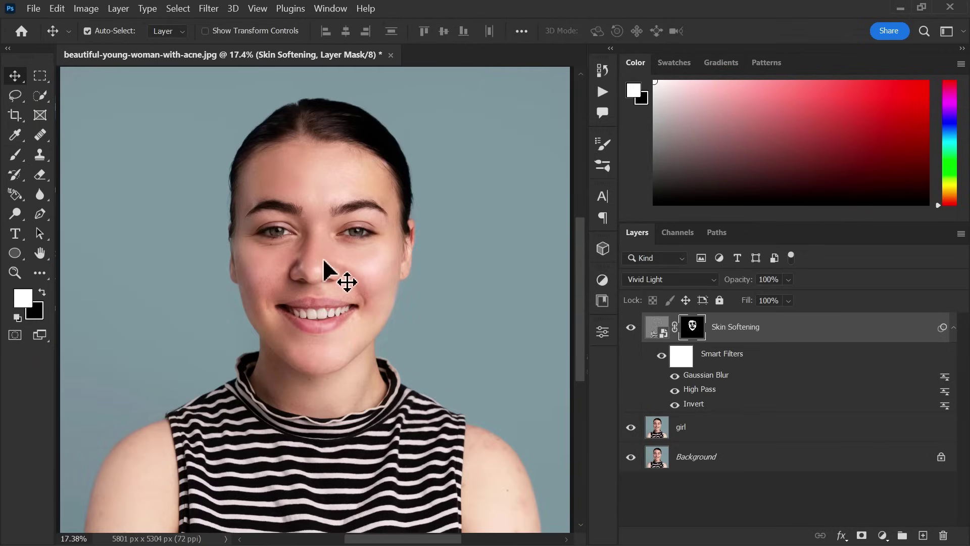
pyautogui.keyDown('alt'); pyautogui.click(631, 456); pyautogui.keyUp('alt')
pyautogui.keyDown('alt'); pyautogui.click(631, 457); pyautogui.keyUp('alt')
pyautogui.keyDown('alt'); pyautogui.click(630, 457); pyautogui.keyUp('alt')
pyautogui.keyDown('alt'); pyautogui.click(631, 457); pyautogui.keyUp('alt')
# - Paint white on the Skin Softening mask over the neck with a soft 200-pixel brush
pyautogui.scroll(5, 303, 426)
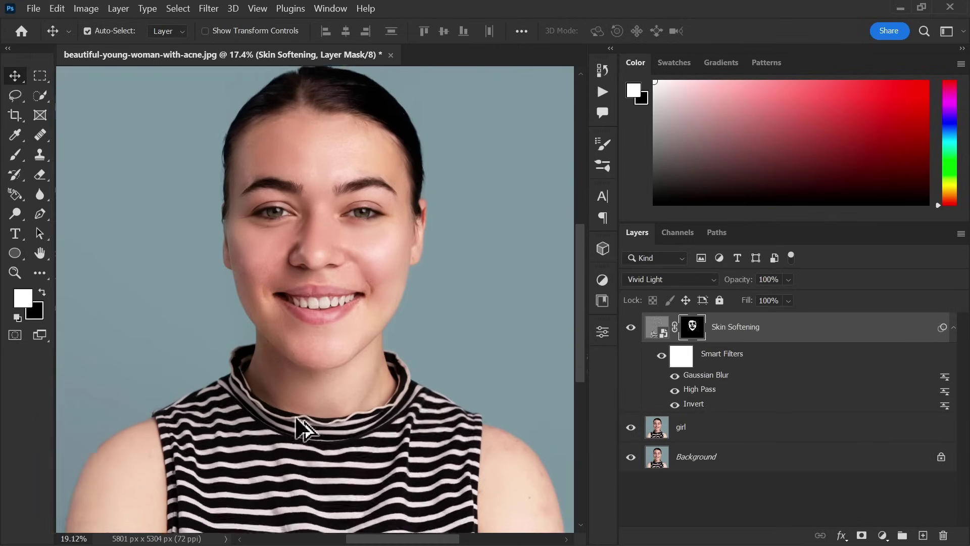
pyautogui.click(15, 155)
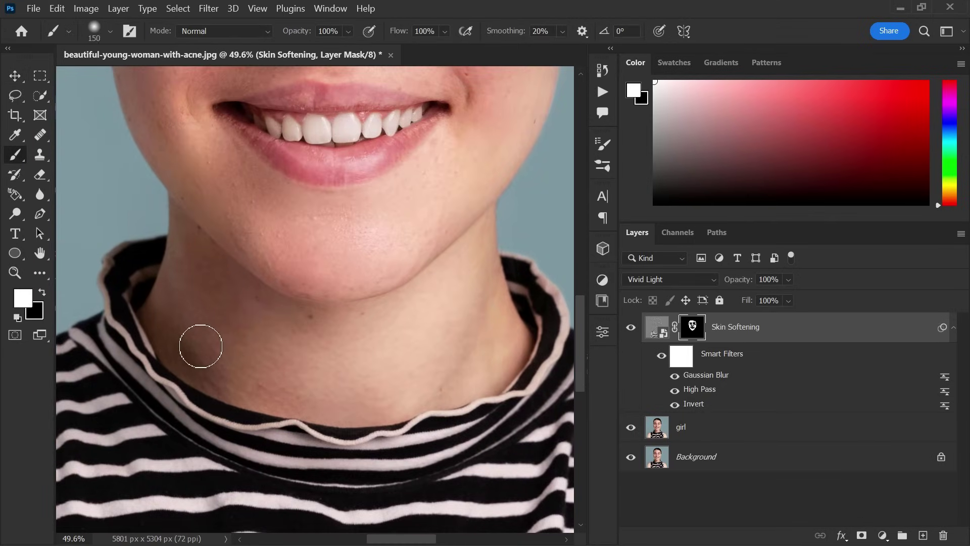
pyautogui.press(']')
pyautogui.press(']')
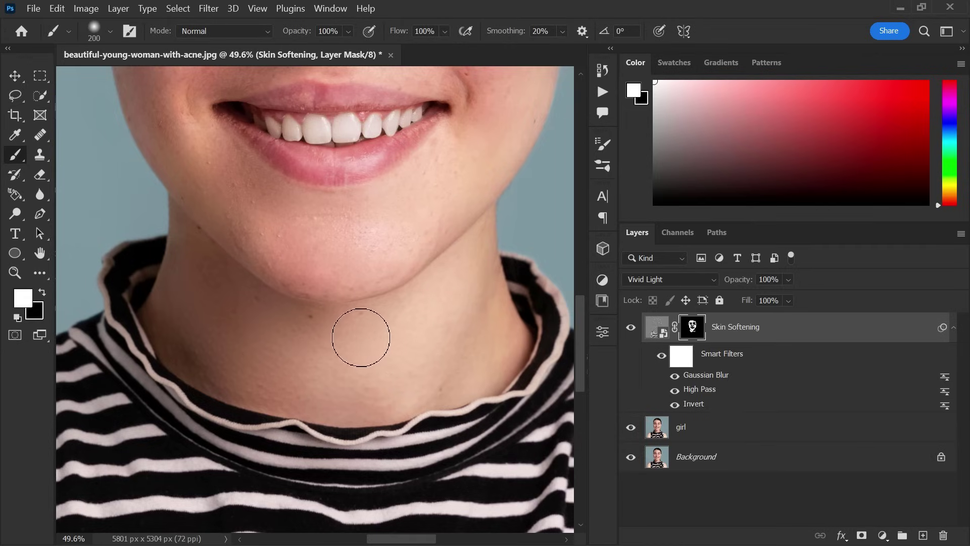
pyautogui.moveTo(344, 357); pyautogui.dragTo(349, 304)
# - Paint white on the Skin Softening mask over the bare shoulder at the photo's left with a brush enlarged to 700 pixels
pyautogui.scroll(-8, 369, 289)
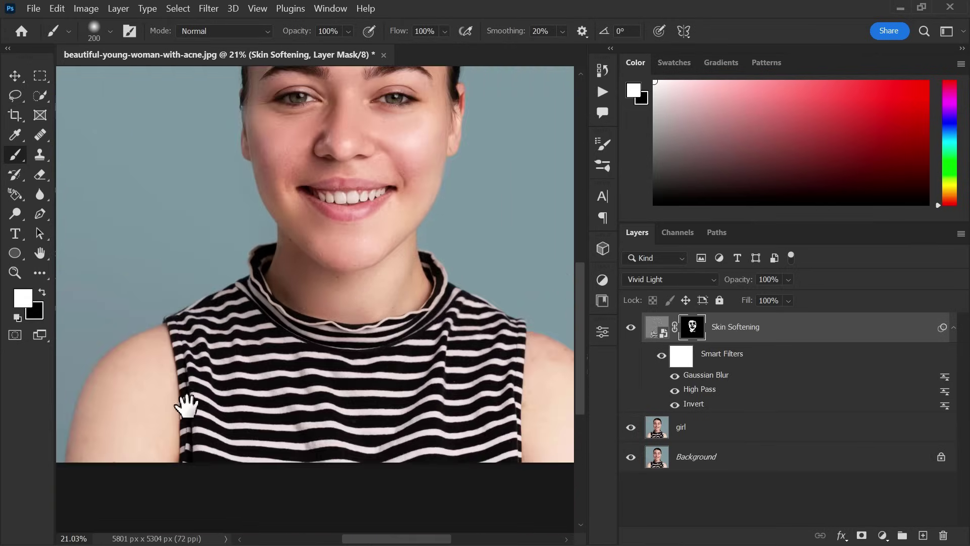
pyautogui.scroll(5, 210, 368)
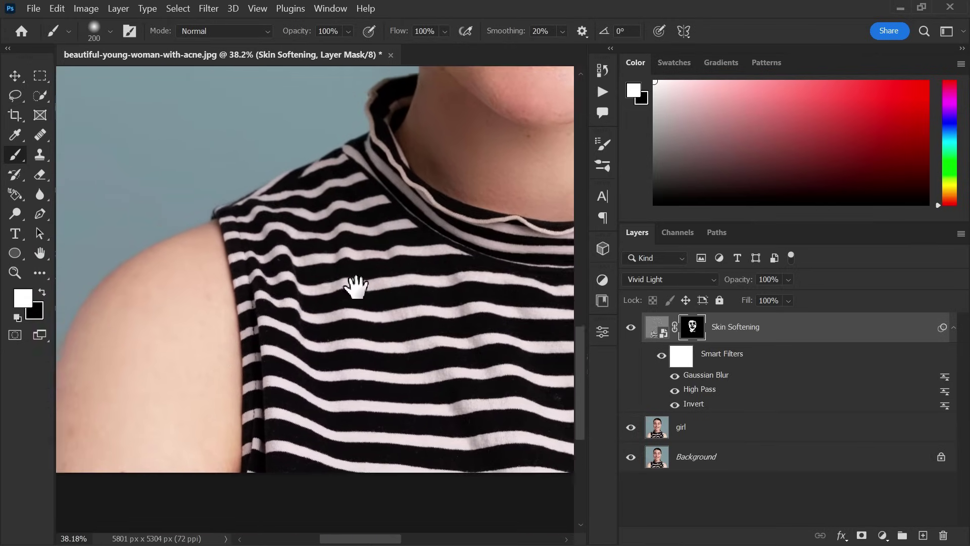
pyautogui.moveTo(372, 279); pyautogui.dragTo(493, 229)
pyautogui.press(']')
pyautogui.press(']')
pyautogui.press(']')
pyautogui.press(']')
pyautogui.press(']')
pyautogui.moveTo(245, 349)
pyautogui.mouseDown()
pyautogui.moveTo(276, 301)
pyautogui.moveTo(252, 384)
pyautogui.moveTo(309, 262)
pyautogui.moveTo(261, 349)
pyautogui.moveTo(298, 268)
pyautogui.moveTo(236, 359)
pyautogui.mouseUp()
pyautogui.moveTo(439, 303); pyautogui.dragTo(96, 313)
# - Paint white on the Skin Softening mask over the shoulder at the photo's right, reducing the brush to 300 pixels
pyautogui.moveTo(556, 318)
pyautogui.mouseDown()
pyautogui.moveTo(381, 320)
pyautogui.moveTo(224, 301)
pyautogui.mouseUp()
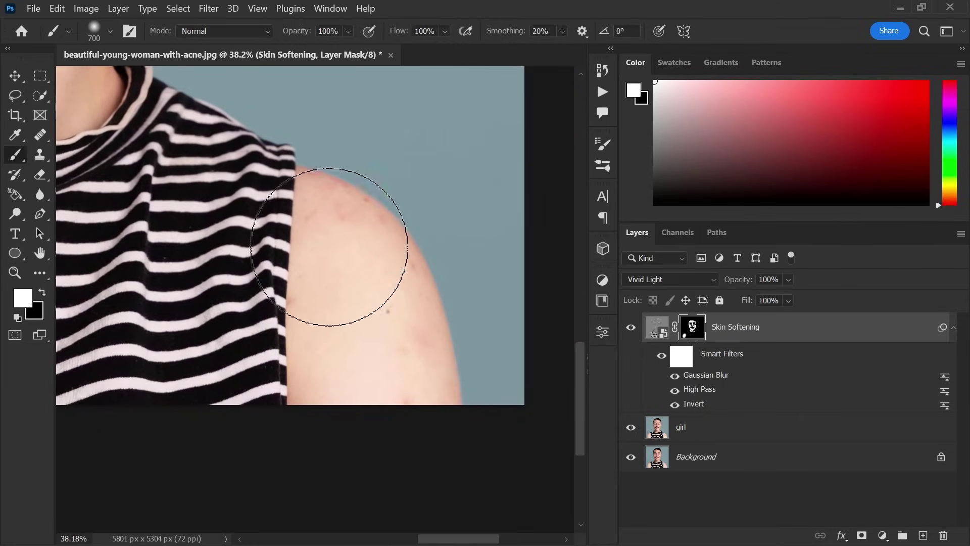
pyautogui.press('[')
pyautogui.press('[')
pyautogui.press('[')
pyautogui.press('[')
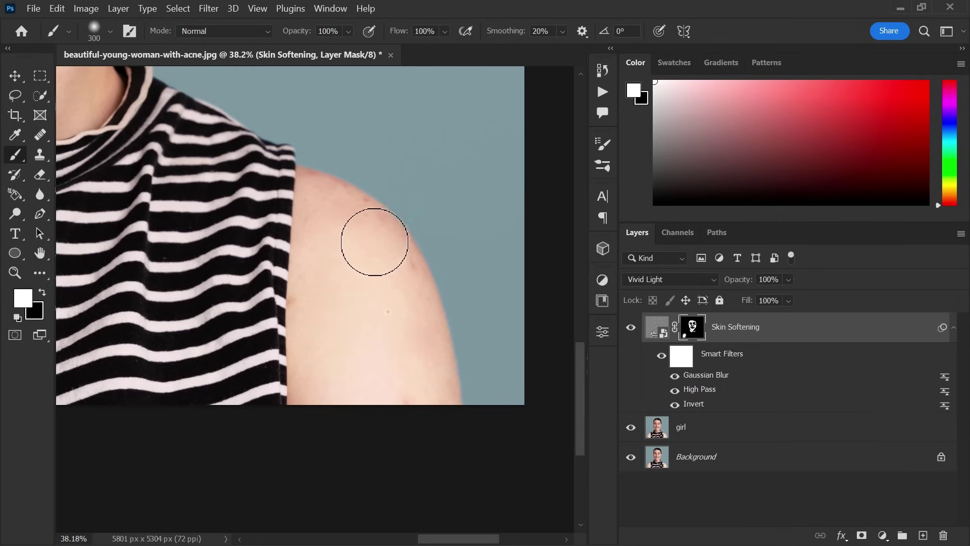
# - Toggle the Skin Softening layer's visibility repeatedly to compare the skin with and without the softening
pyautogui.scroll(-3, 438, 392)
pyautogui.hotkey('ctrl', '0')
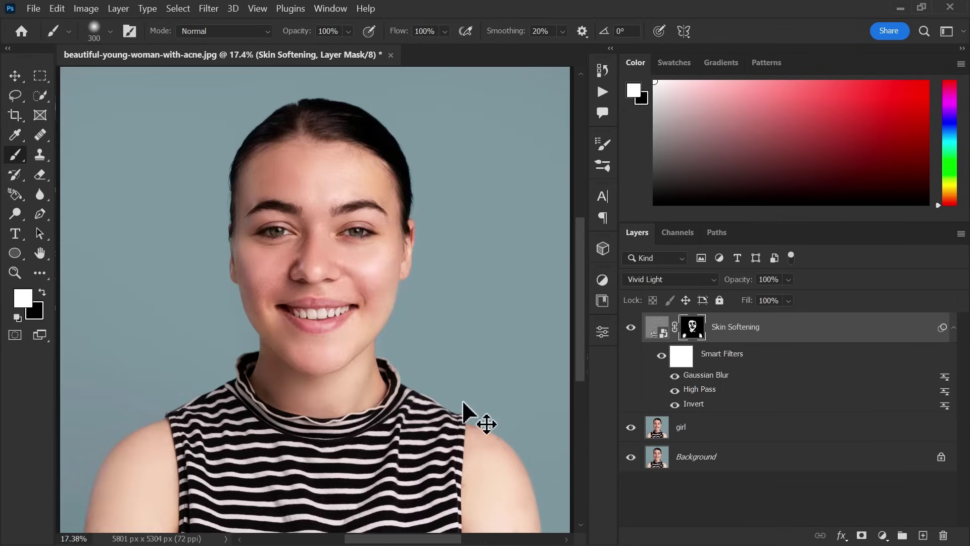
pyautogui.press('z')
pyautogui.moveTo(317, 238); pyautogui.dragTo(346, 282)
pyautogui.press('v')
pyautogui.click(631, 330)
pyautogui.click(631, 330)
pyautogui.click(631, 329)
pyautogui.click(631, 329)
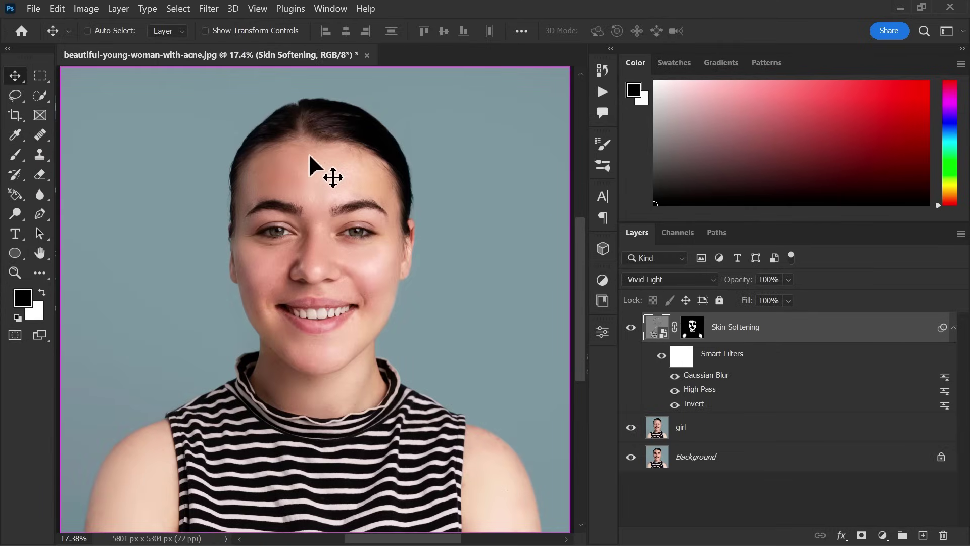
# - Stamp all visible layers into a new layer at the top of the stack and name it "shapen"
pyautogui.hotkey('ctrl', 'alt', 'shift', 'e')
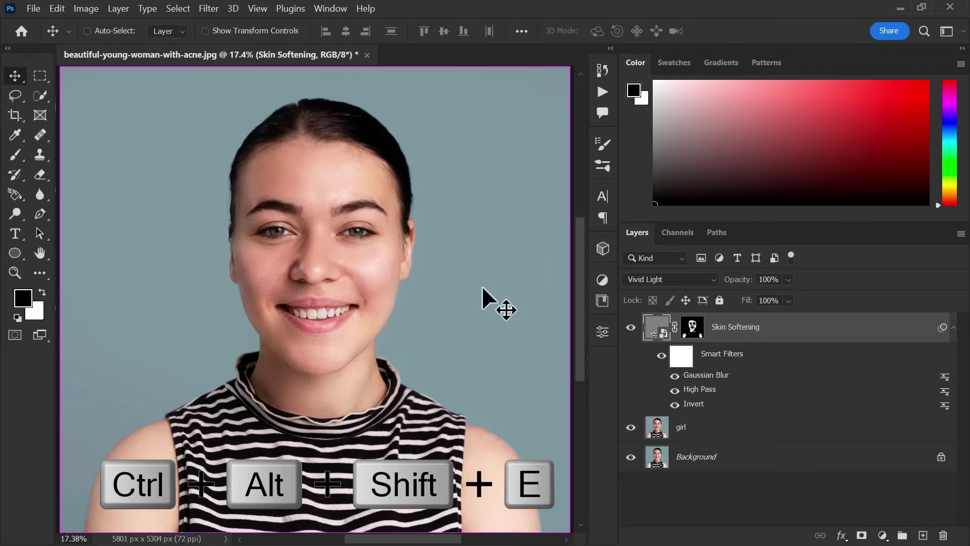
pyautogui.hotkey('ctrl', 'alt', 'shift', 'e')
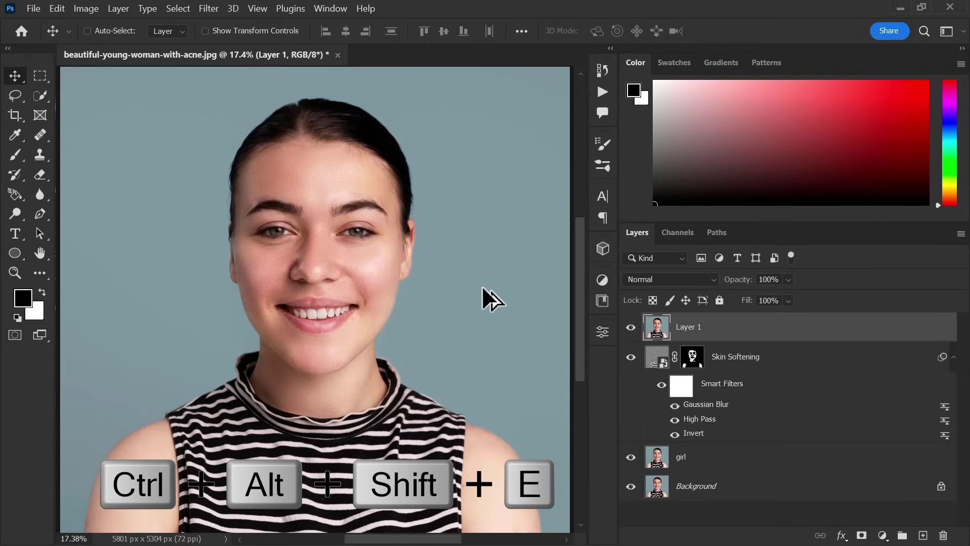
pyautogui.doubleClick(694, 328)
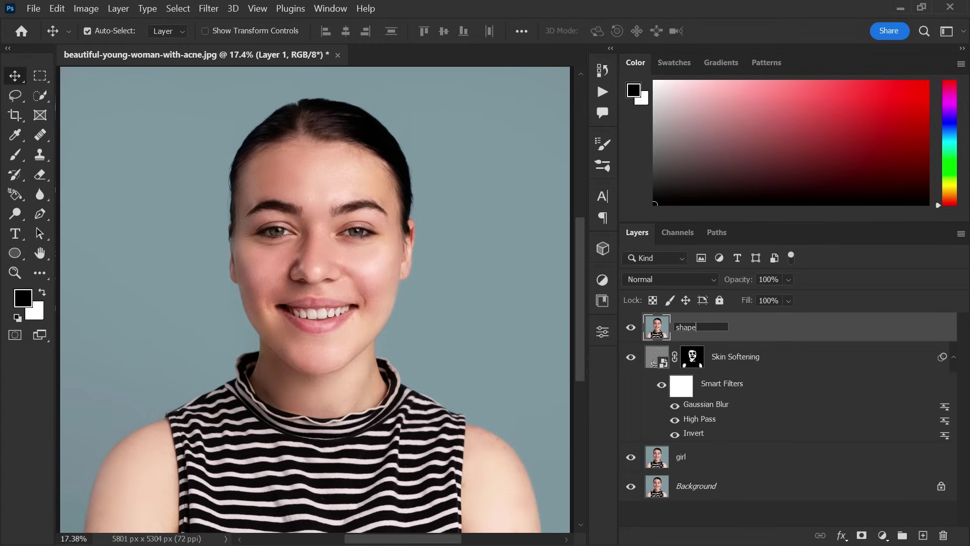
pyautogui.press('Return')
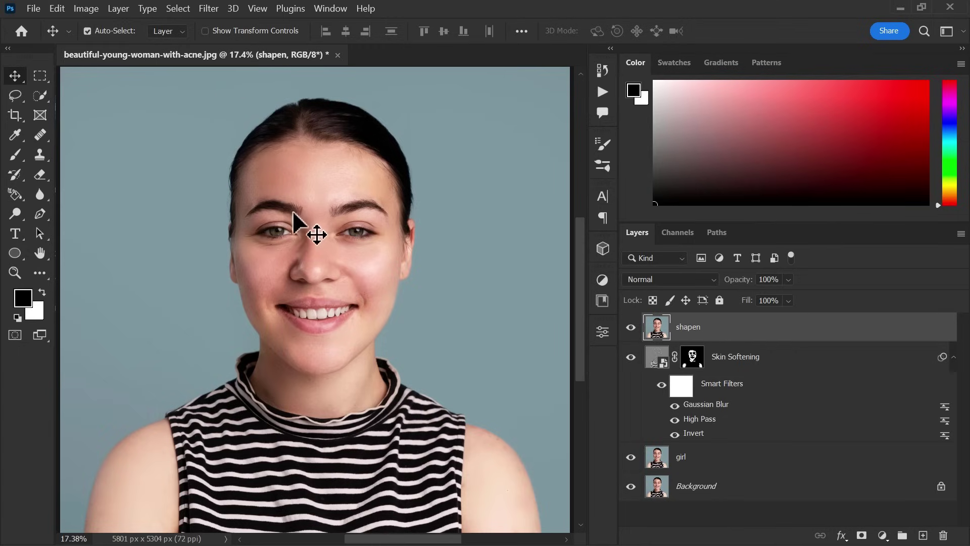
# - Convert the merged shapen layer to a smart object
pyautogui.press('z')
pyautogui.moveTo(318, 234); pyautogui.dragTo(352, 277)
pyautogui.press('v')
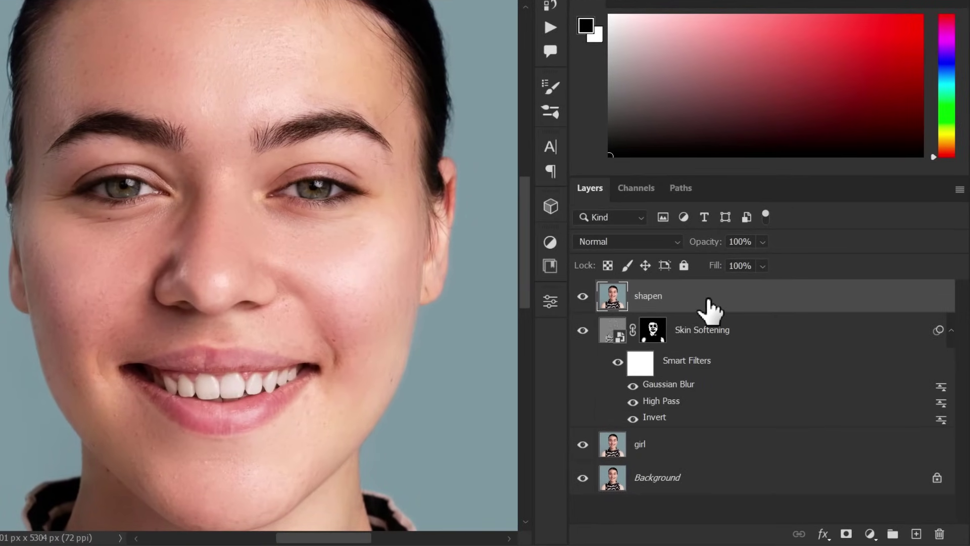
pyautogui.rightClick(710, 306)
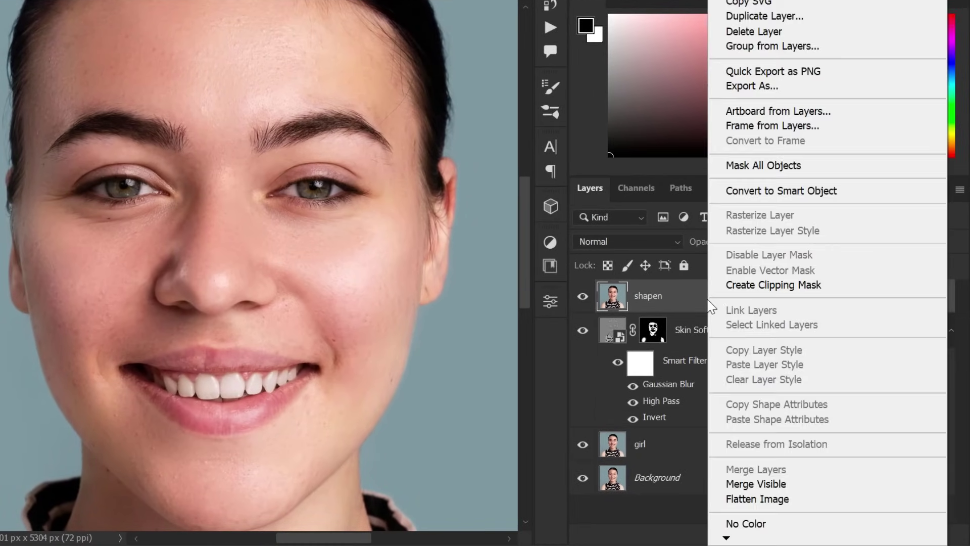
pyautogui.click(784, 191)
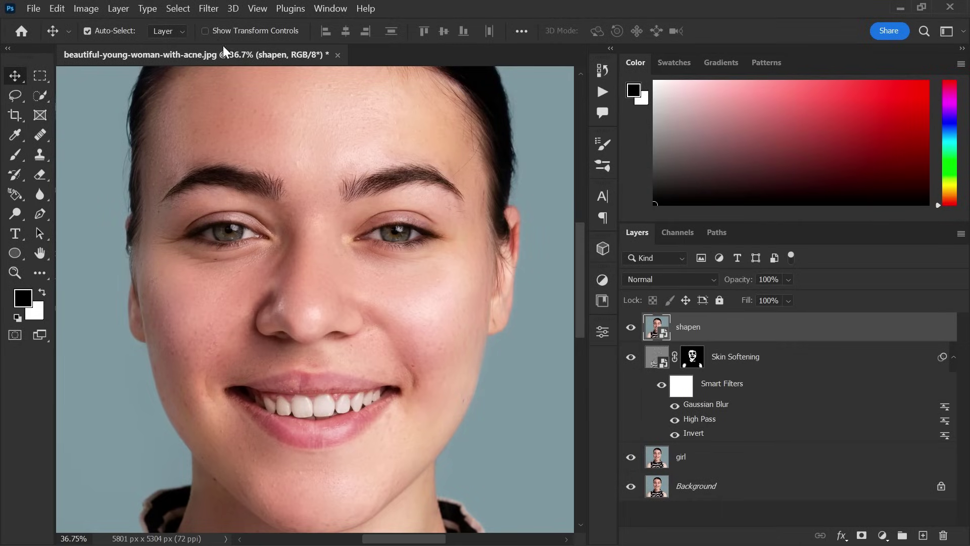
# - Start the Camera Raw Filter on the smart object and set Texture to +17 and Clarity to -34
pyautogui.click(208, 9)
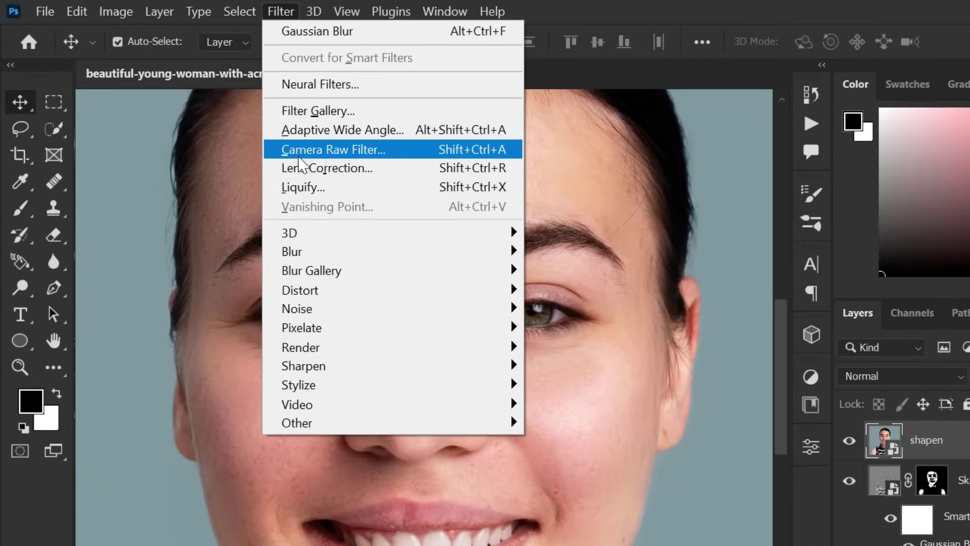
pyautogui.click(324, 150)
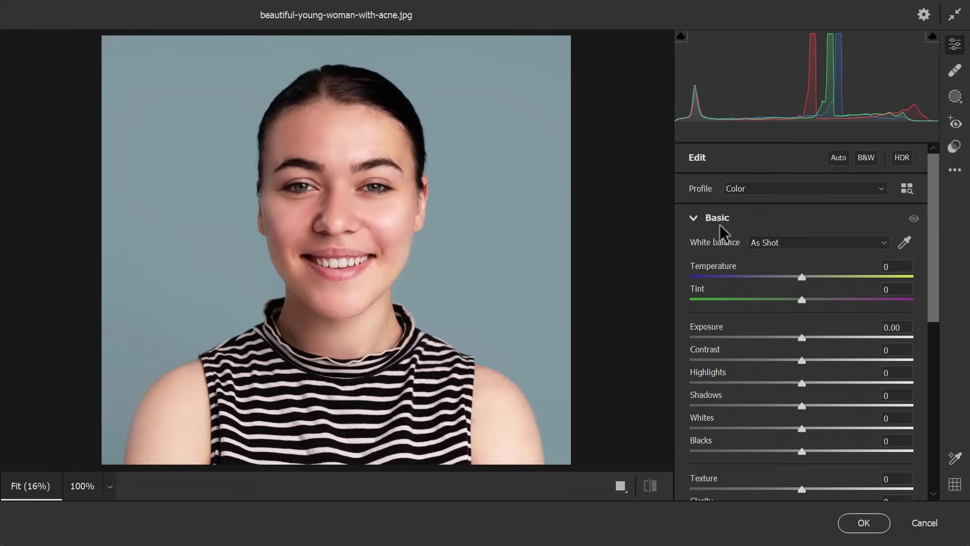
pyautogui.click(693, 218)
pyautogui.click(693, 218)
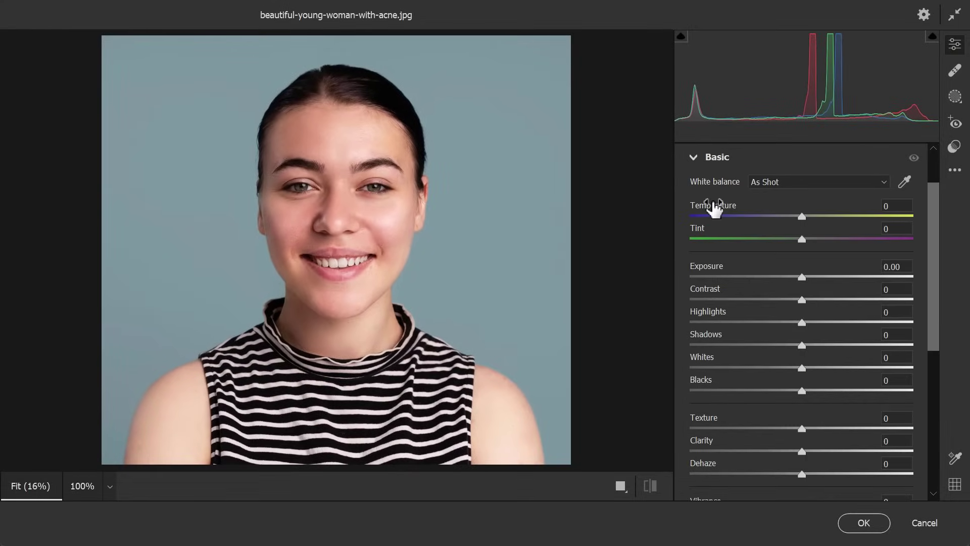
pyautogui.scroll(-4, 775, 292)
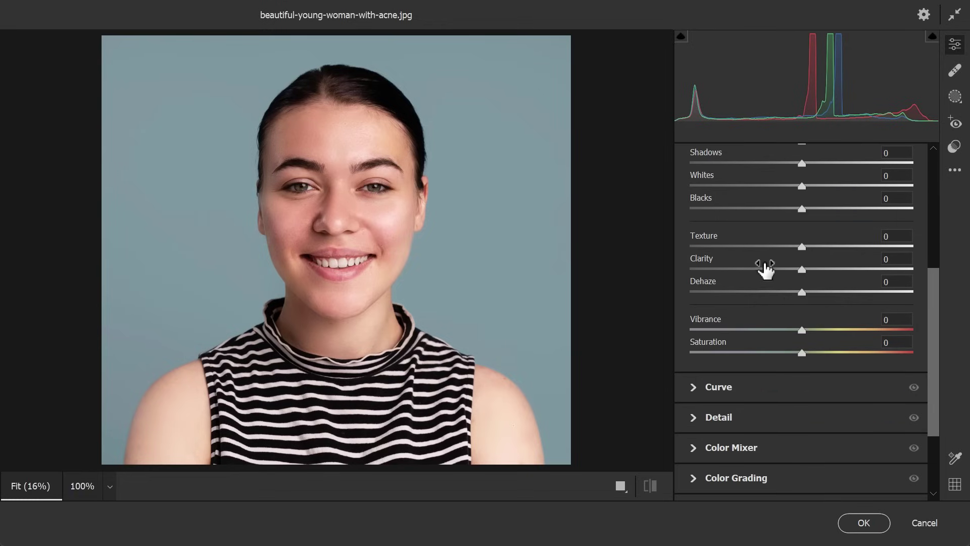
pyautogui.moveTo(799, 269); pyautogui.dragTo(777, 269)
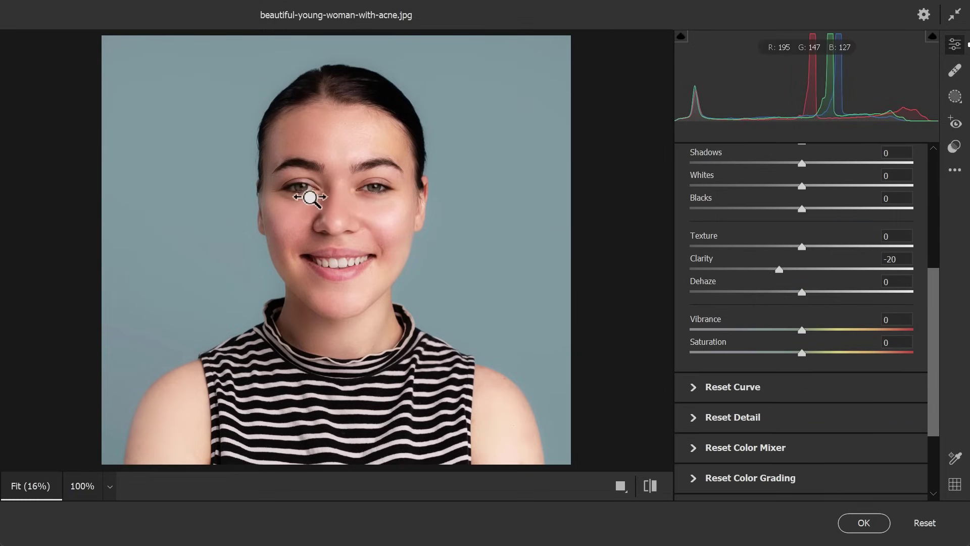
pyautogui.moveTo(310, 190); pyautogui.dragTo(355, 245)
pyautogui.hotkey('ctrl', 'z')
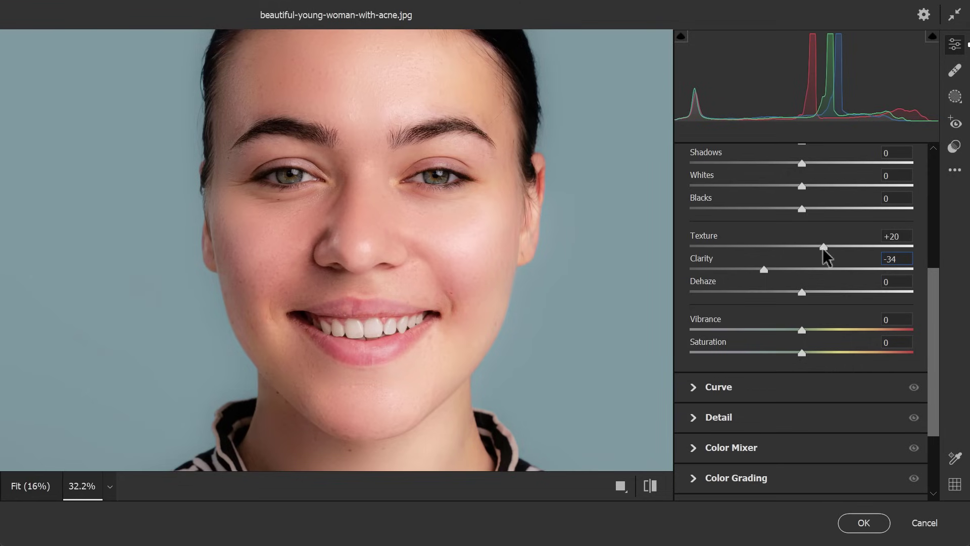
# - Set Sharpening to about 129, Noise Reduction to 11 and Color Noise Reduction to 11, and apply the Camera Raw Filter
pyautogui.scroll(3, 799, 277)
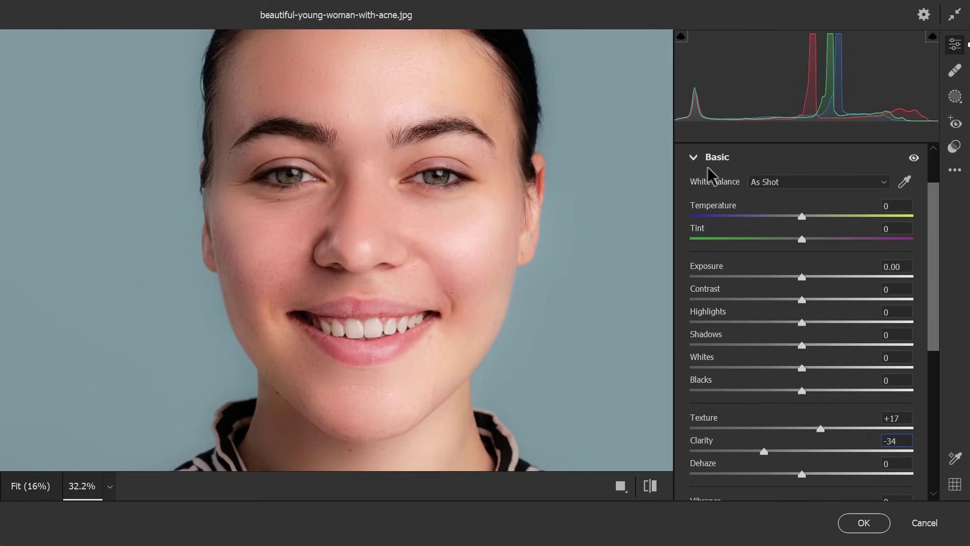
pyautogui.click(696, 159)
pyautogui.click(695, 279)
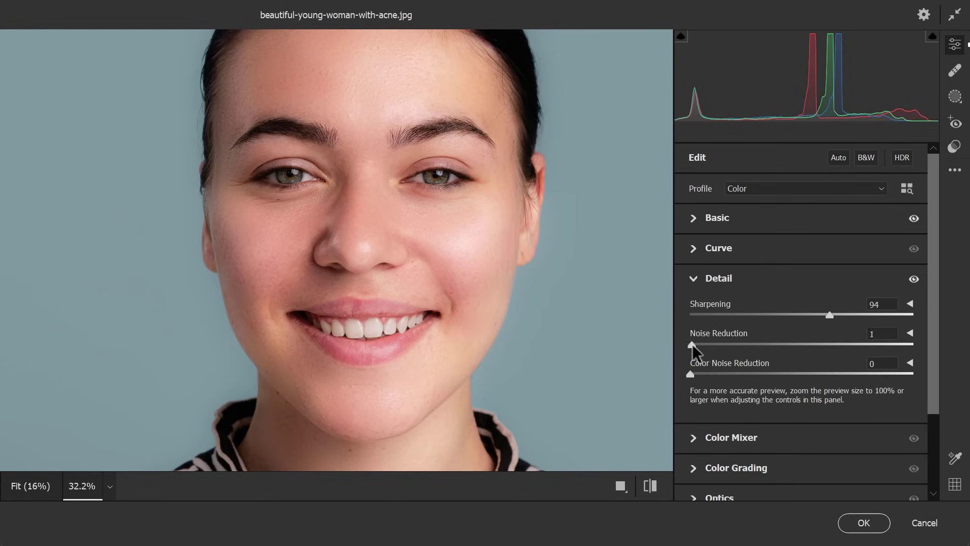
pyautogui.moveTo(706, 345); pyautogui.dragTo(715, 344)
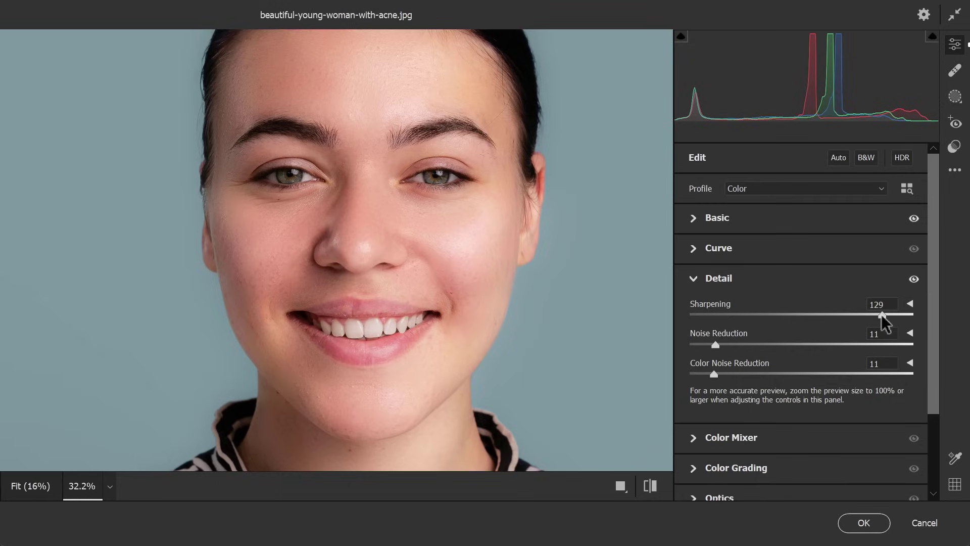
pyautogui.click(864, 522)
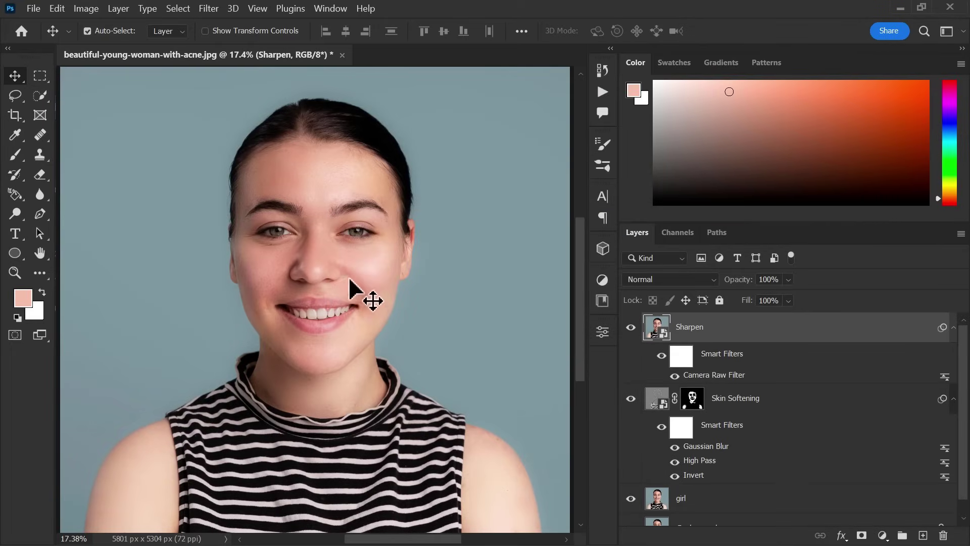
# - Toggle the Sharpen layer's visibility repeatedly to compare the face before and after the Camera Raw adjustments
pyautogui.press('z')
pyautogui.moveTo(312, 248); pyautogui.dragTo(347, 277)
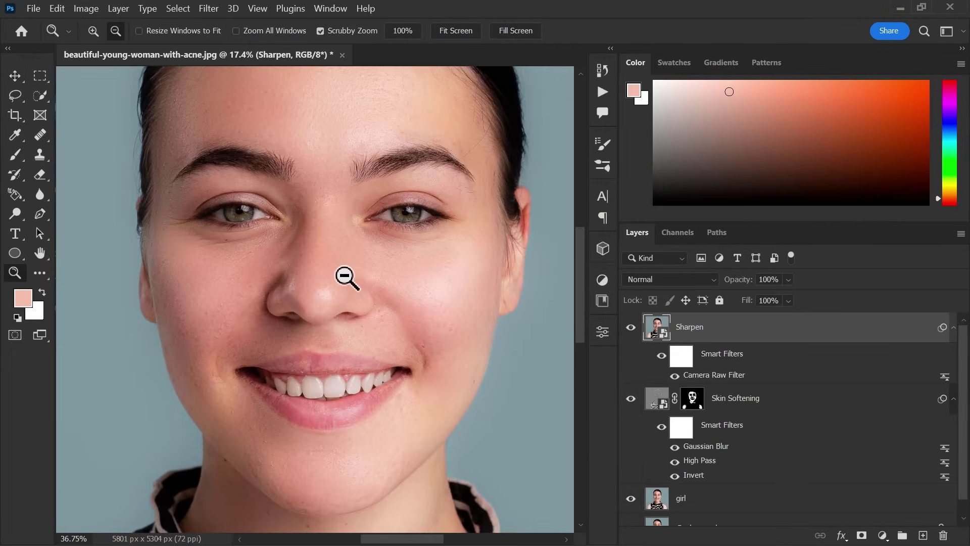
pyautogui.press('v')
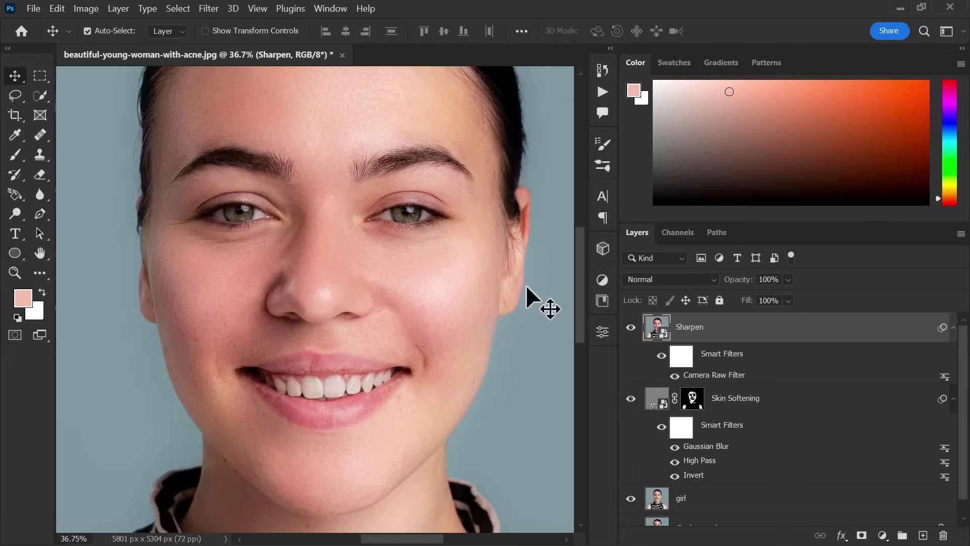
pyautogui.click(631, 328)
pyautogui.click(631, 327)
pyautogui.click(631, 327)
pyautogui.click(631, 328)
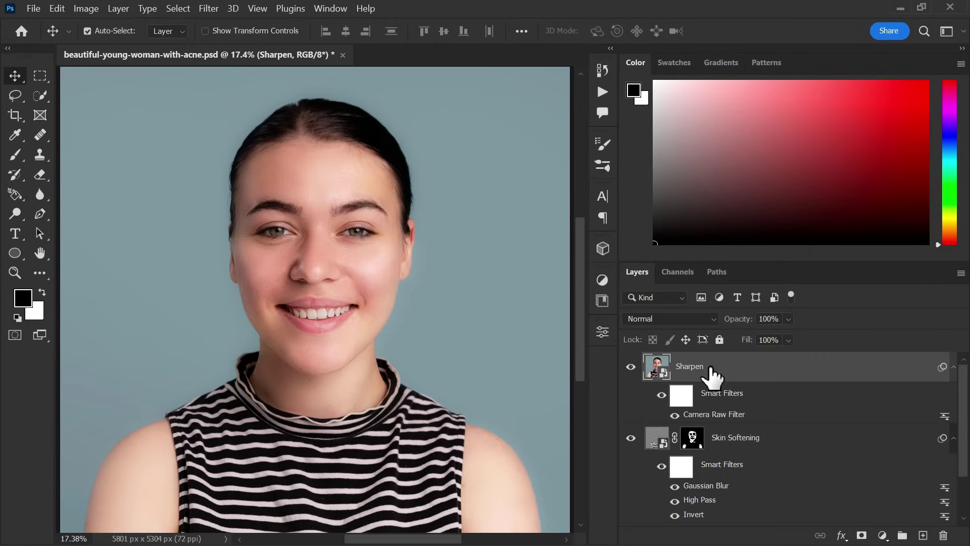
# - Add a Curves adjustment layer above the Sharpen layer and raise the RGB curve's midpoint to brighten the image
pyautogui.click(882, 535)
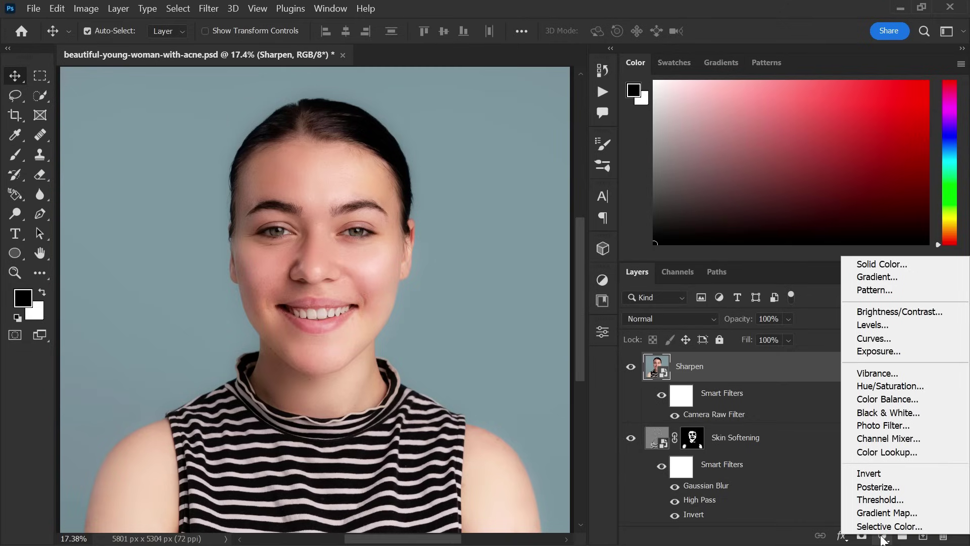
pyautogui.click(897, 338)
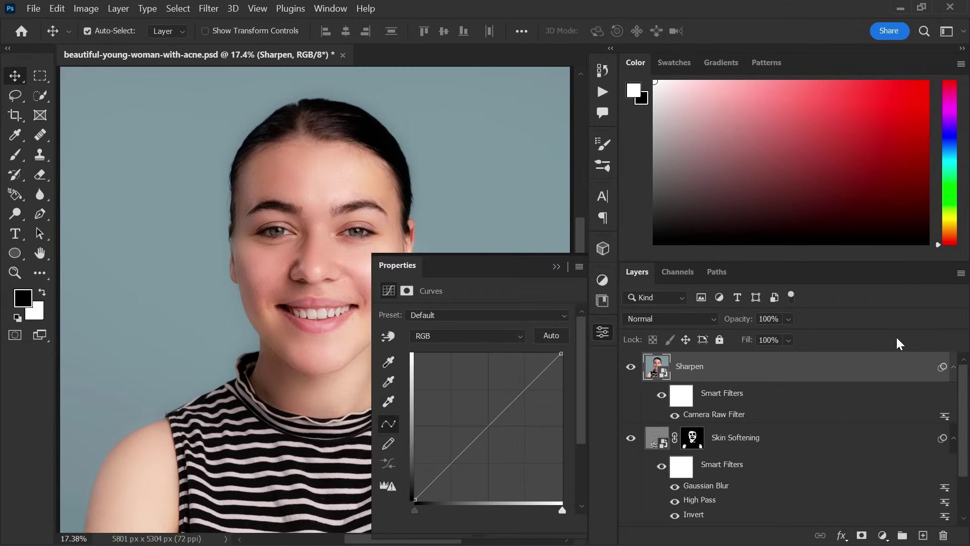
pyautogui.moveTo(499, 418); pyautogui.dragTo(472, 397)
pyautogui.click(603, 333)
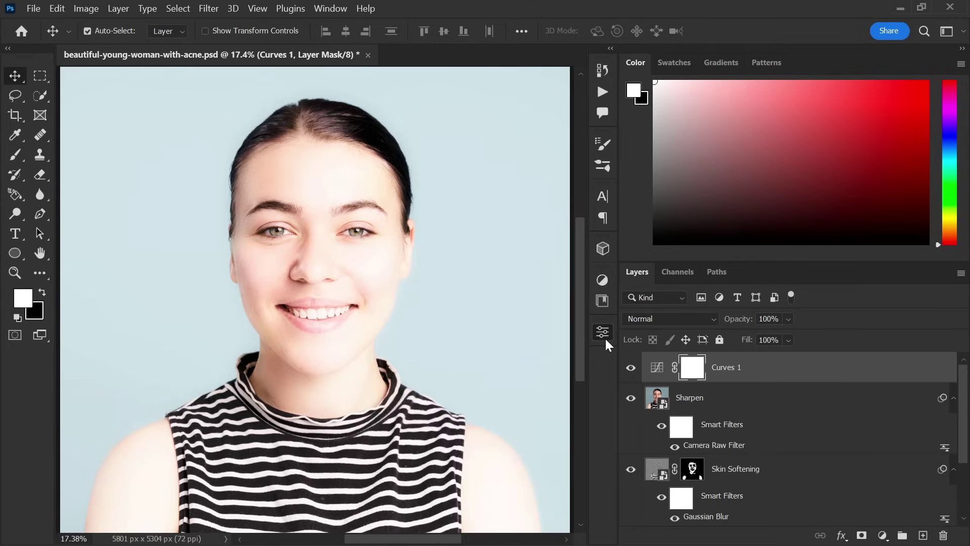
# - Rename the Curves layer "Dodge" and invert its mask to black
pyautogui.doubleClick(726, 367)
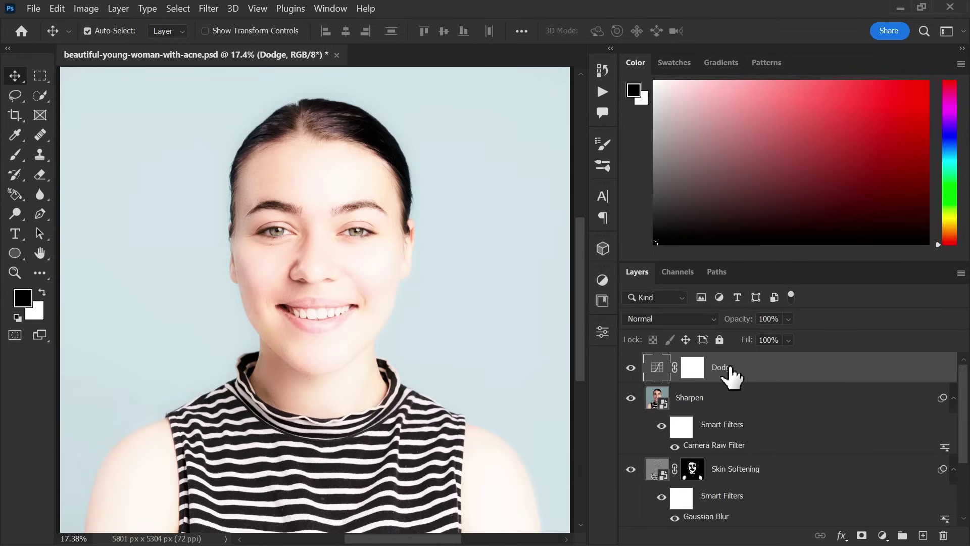
pyautogui.click(693, 367)
pyautogui.hotkey('ctrl', 'i')
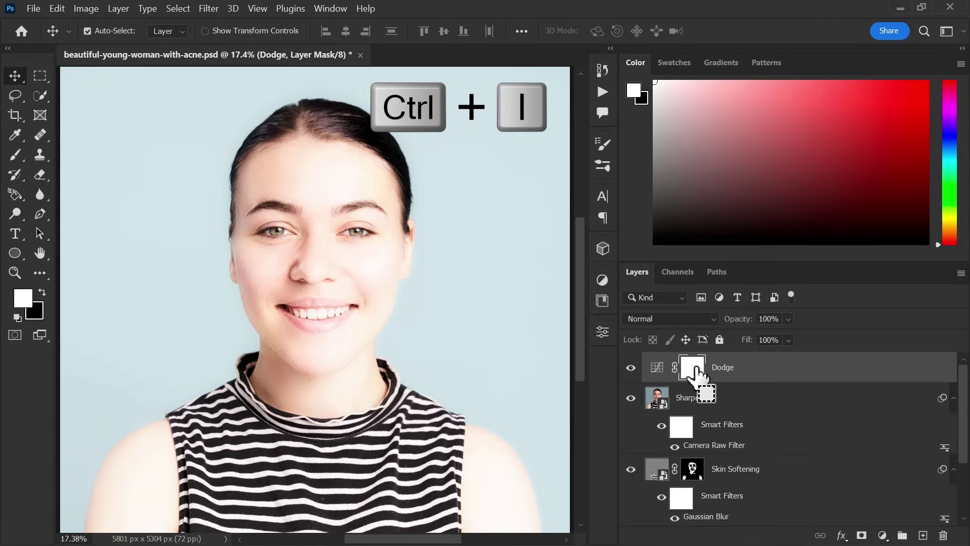
pyautogui.hotkey('ctrl', 'i')
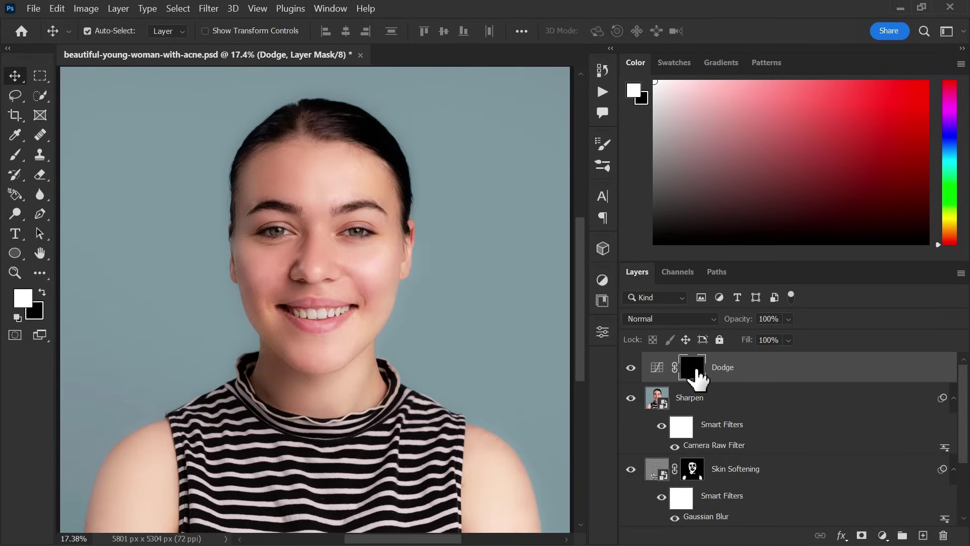
# - Choose the Hard Round brush at 70 px with 100% hardness for painting on the Dodge mask
pyautogui.moveTo(15, 154); pyautogui.dragTo(73, 155)
pyautogui.click(74, 154)
pyautogui.rightClick(295, 203)
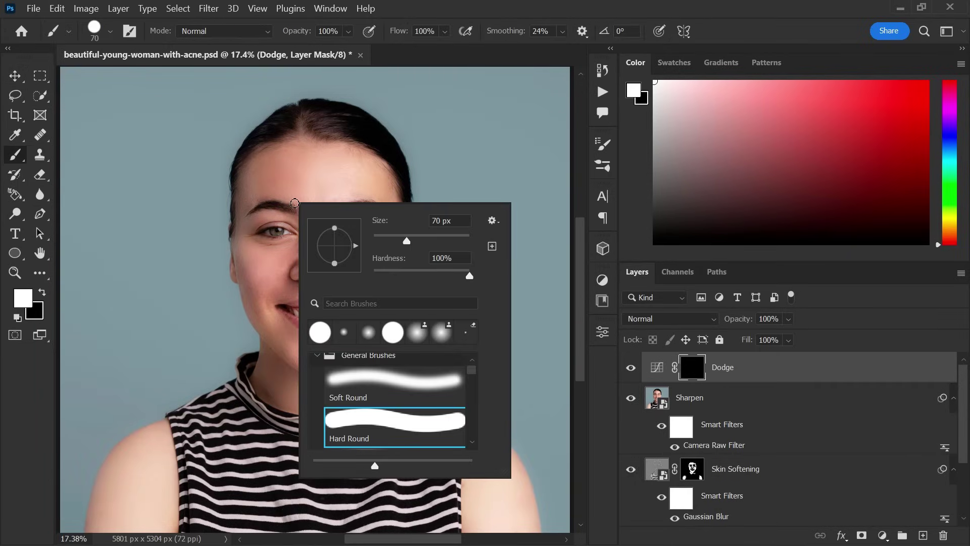
pyautogui.doubleClick(353, 429)
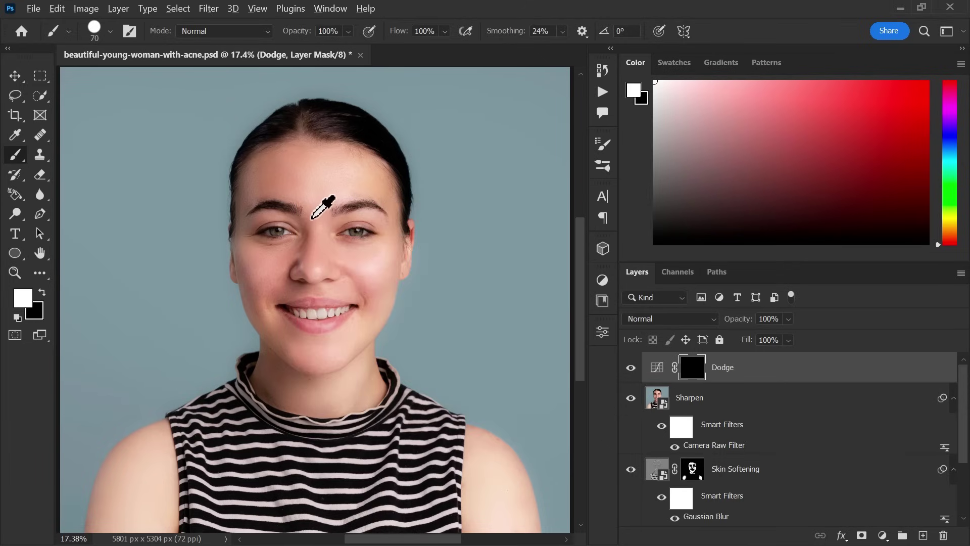
# - Paint straight white strokes on the Dodge mask over the forehead, temple, outer cheek and jawline on the left half of the face
pyautogui.scroll(4, 325, 202)
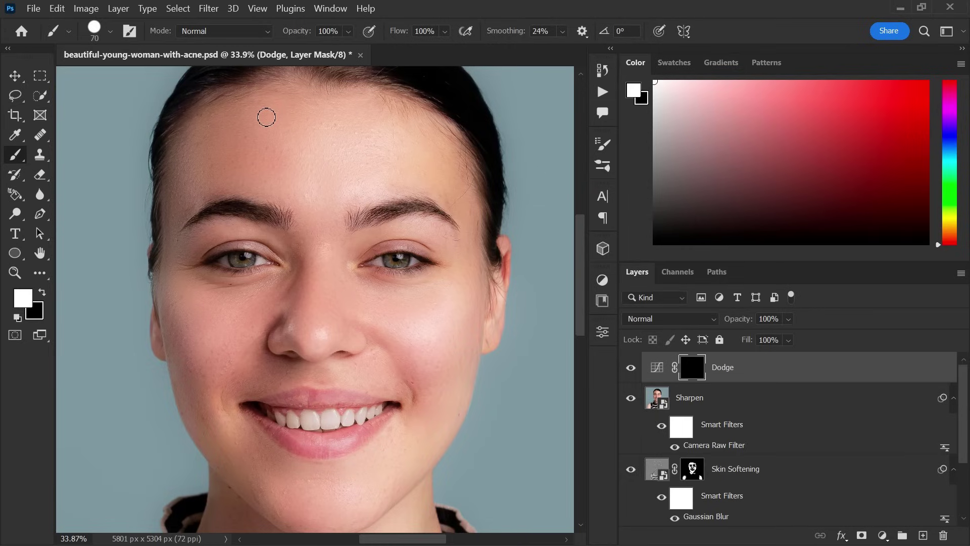
pyautogui.keyDown('shift'); pyautogui.click(275, 182); pyautogui.keyUp('shift')
pyautogui.click(225, 128)
pyautogui.keyDown('shift'); pyautogui.click(233, 184); pyautogui.keyUp('shift')
pyautogui.click(193, 145)
pyautogui.keyDown('shift'); pyautogui.click(201, 193); pyautogui.keyUp('shift')
pyautogui.keyDown('shift'); pyautogui.click(173, 255); pyautogui.keyUp('shift')
pyautogui.click(172, 286)
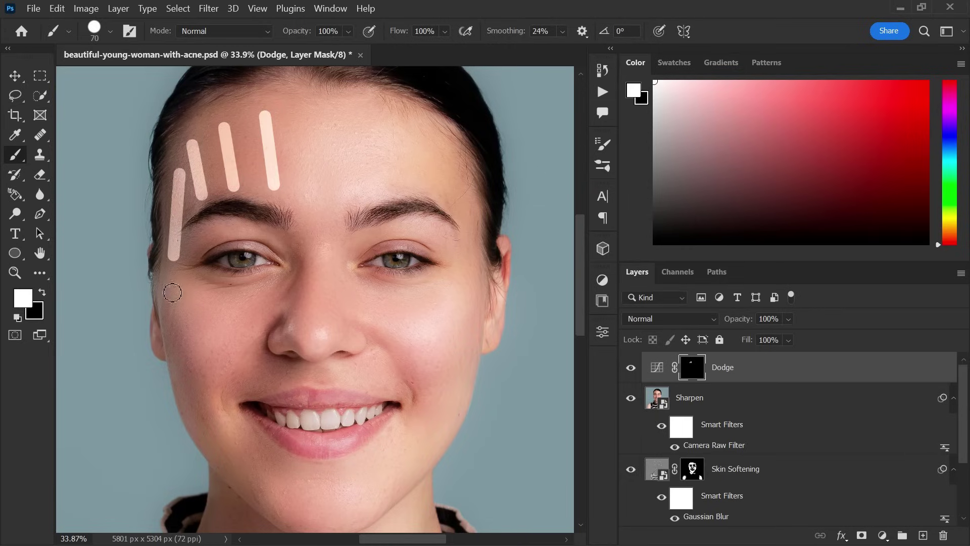
pyautogui.keyDown('shift'); pyautogui.click(185, 393); pyautogui.keyUp('shift')
pyautogui.keyDown('shift'); pyautogui.click(269, 502); pyautogui.keyUp('shift')
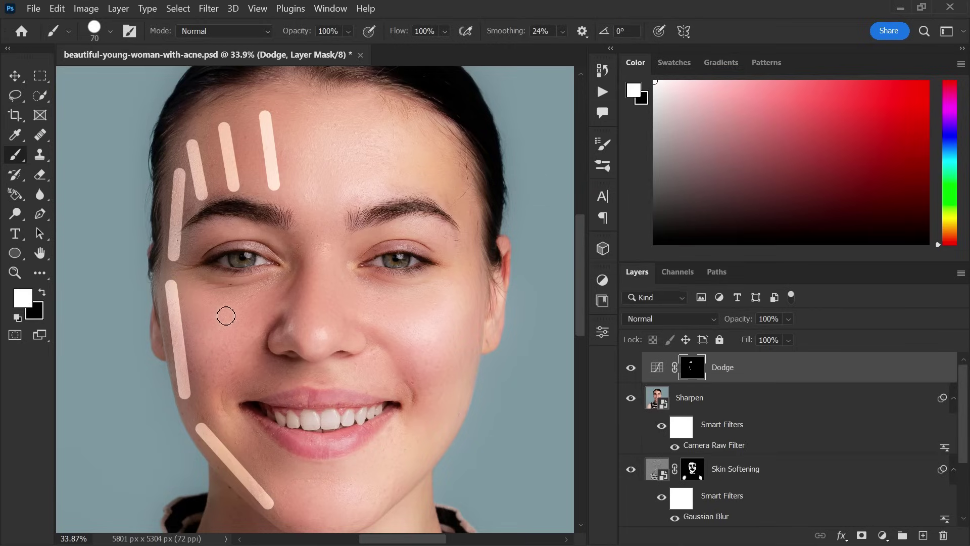
# - Paint a triangle on the left cheek, curved strokes around the inner eye, nose and nostril, and a second jaw stroke on the Dodge mask
pyautogui.click(226, 309)
pyautogui.keyDown('shift'); pyautogui.click(205, 350); pyautogui.keyUp('shift')
pyautogui.keyDown('shift'); pyautogui.click(244, 350); pyautogui.keyUp('shift')
pyautogui.keyDown('shift'); pyautogui.click(226, 309); pyautogui.keyUp('shift')
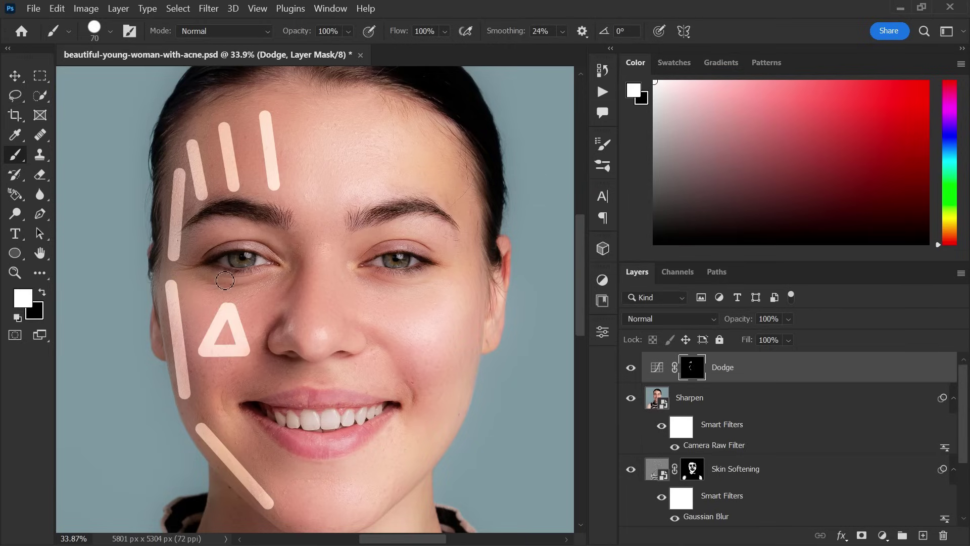
pyautogui.scroll(-1, 317, 169)
pyautogui.moveTo(252, 216)
pyautogui.mouseDown()
pyautogui.moveTo(292, 224)
pyautogui.moveTo(290, 320)
pyautogui.mouseUp()
pyautogui.moveTo(217, 274)
pyautogui.mouseDown()
pyautogui.moveTo(277, 272)
pyautogui.moveTo(261, 317)
pyautogui.moveTo(271, 356)
pyautogui.moveTo(305, 360)
pyautogui.mouseUp()
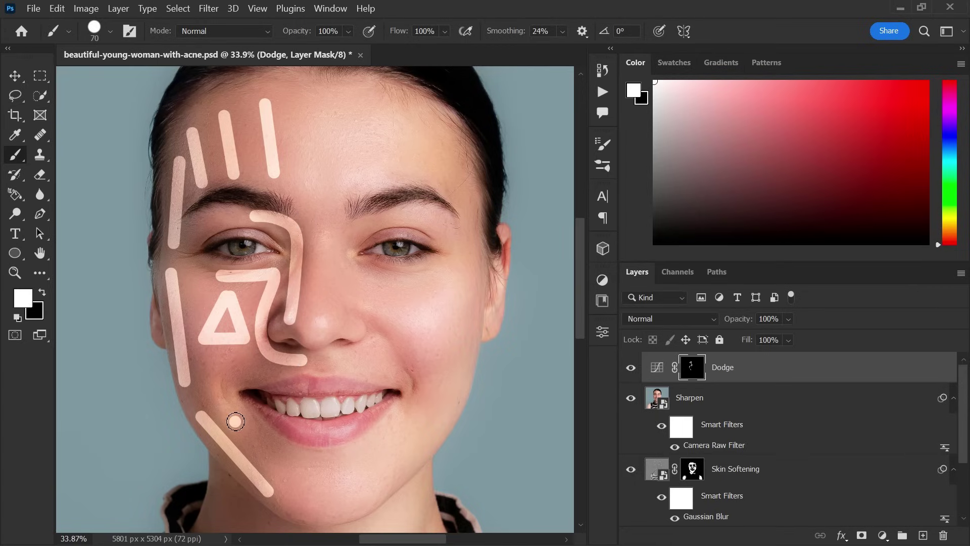
pyautogui.moveTo(234, 418); pyautogui.dragTo(274, 465)
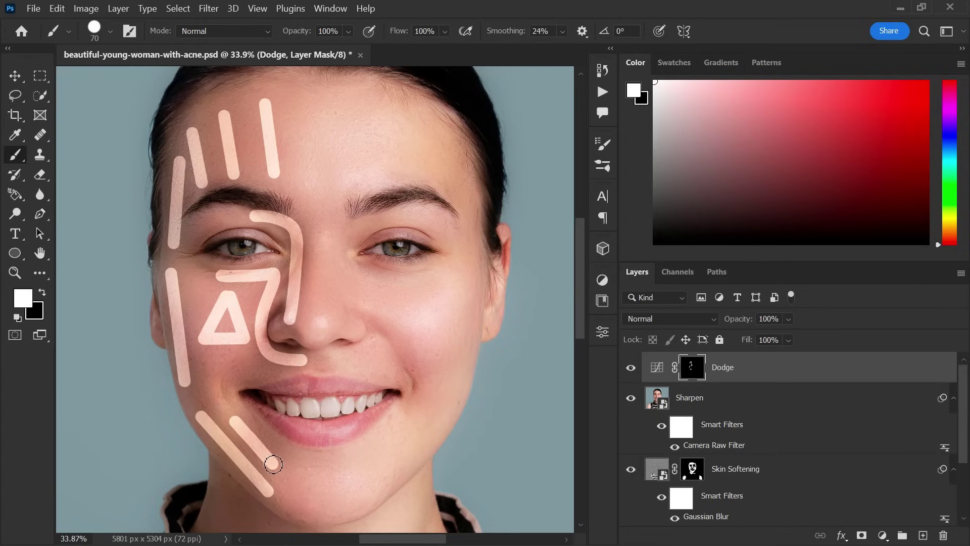
# - Add a Curves adjustment layer above the Dodge layer and pull the RGB curve's midpoint down to darken the image
pyautogui.click(883, 535)
pyautogui.click(874, 345)
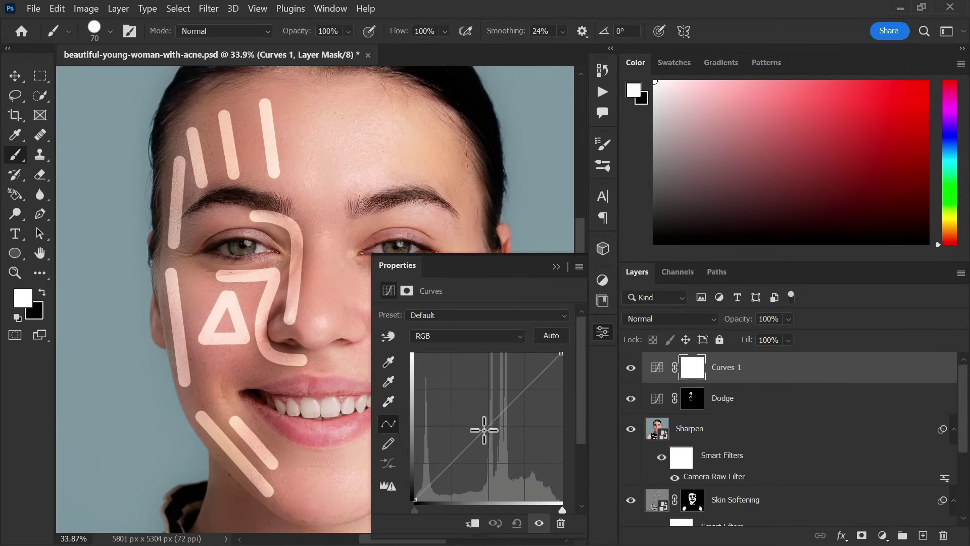
pyautogui.moveTo(483, 431); pyautogui.dragTo(503, 450)
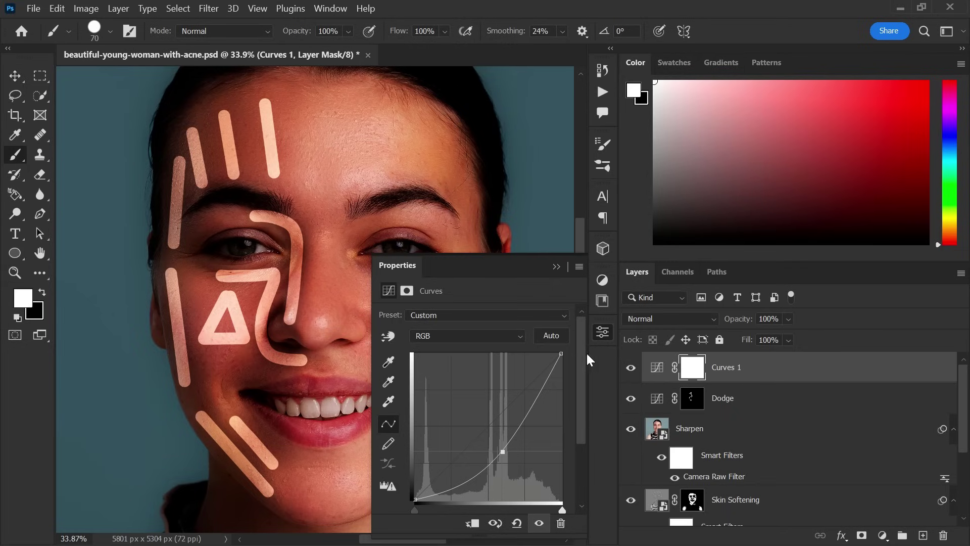
pyautogui.click(603, 334)
# - Rename the darkening Curves layer "Burn" and invert its mask to black
pyautogui.doubleClick(724, 368)
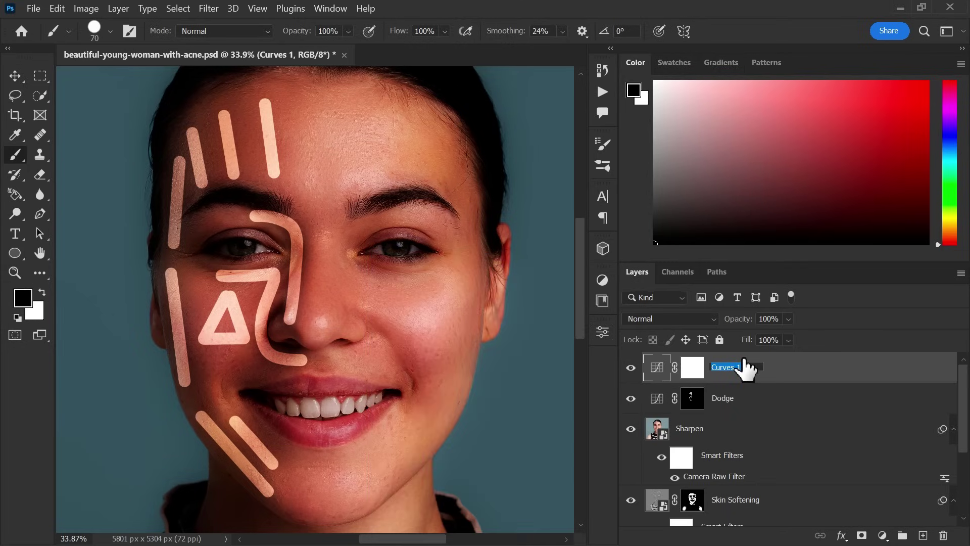
pyautogui.write('Burn')
pyautogui.press('Return')
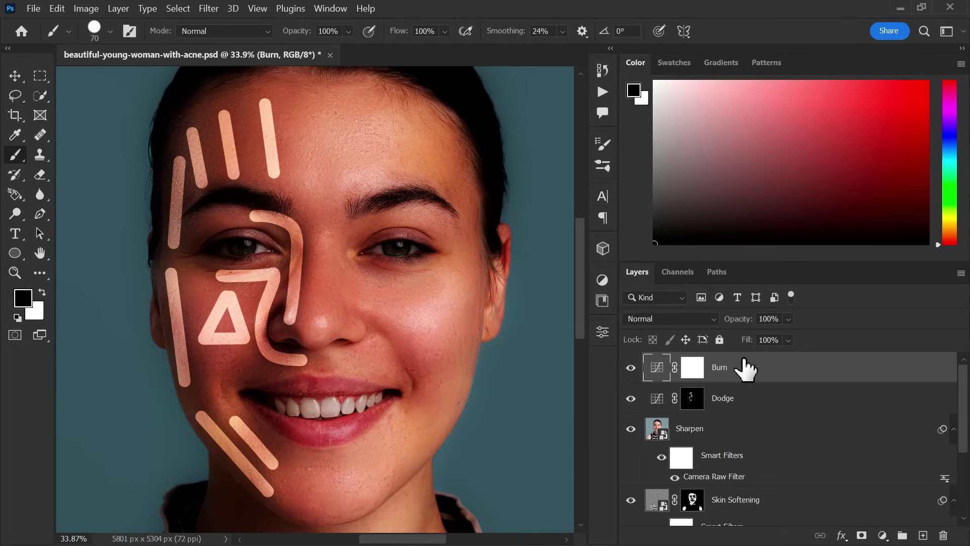
pyautogui.moveTo(697, 371); pyautogui.dragTo(699, 380)
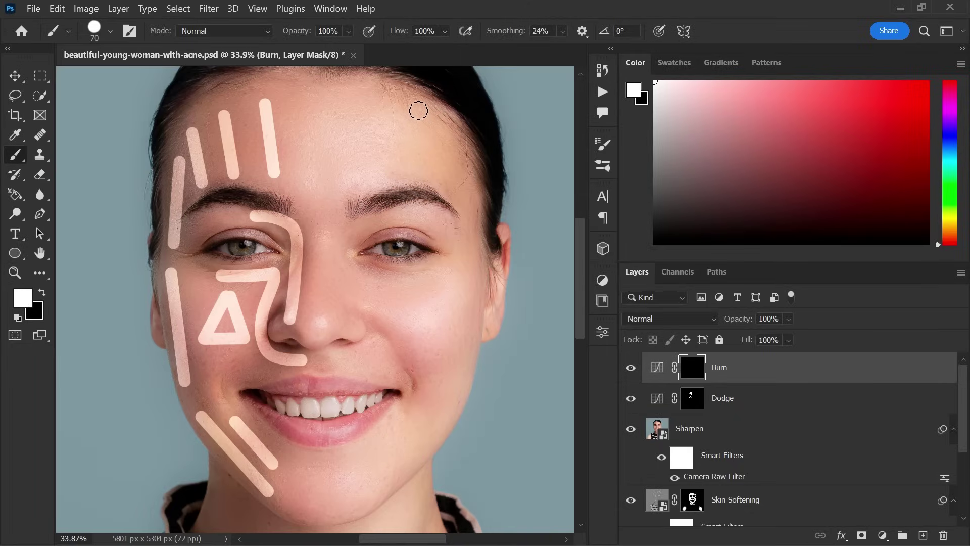
# - Paint white strokes on the Burn mask over the forehead, temple, cheek edge, jaw, inner brow and nose side on the right half of the face
pyautogui.moveTo(449, 137); pyautogui.dragTo(451, 137)
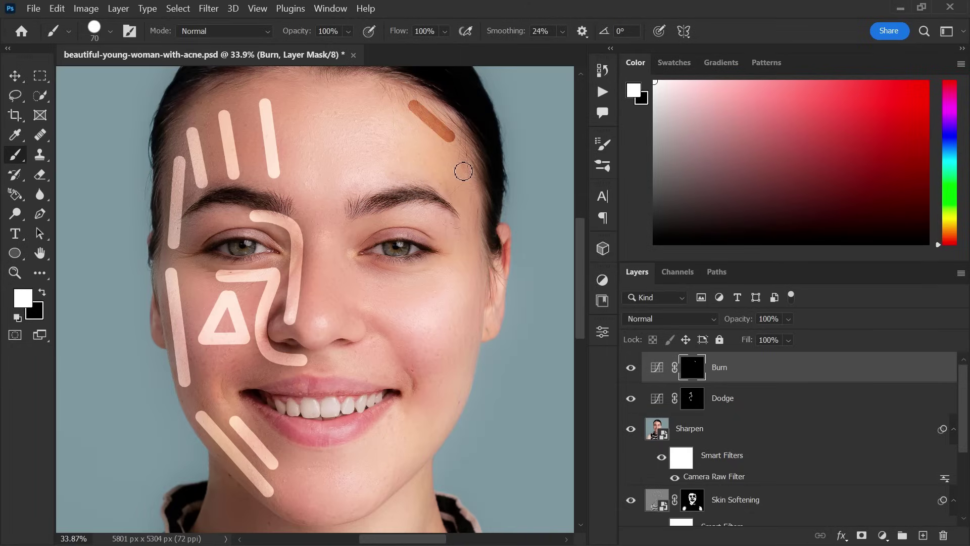
pyautogui.moveTo(468, 205); pyautogui.dragTo(475, 249)
pyautogui.moveTo(474, 301)
pyautogui.mouseDown()
pyautogui.moveTo(465, 365)
pyautogui.moveTo(433, 375)
pyautogui.moveTo(450, 358)
pyautogui.moveTo(412, 400)
pyautogui.mouseUp()
pyautogui.scroll(-3, 439, 352)
pyautogui.moveTo(393, 191)
pyautogui.mouseDown()
pyautogui.moveTo(396, 226)
pyautogui.moveTo(384, 203)
pyautogui.moveTo(363, 212)
pyautogui.moveTo(348, 297)
pyautogui.mouseUp()
pyautogui.moveTo(399, 229); pyautogui.dragTo(398, 280)
pyautogui.scroll(2, 409, 278)
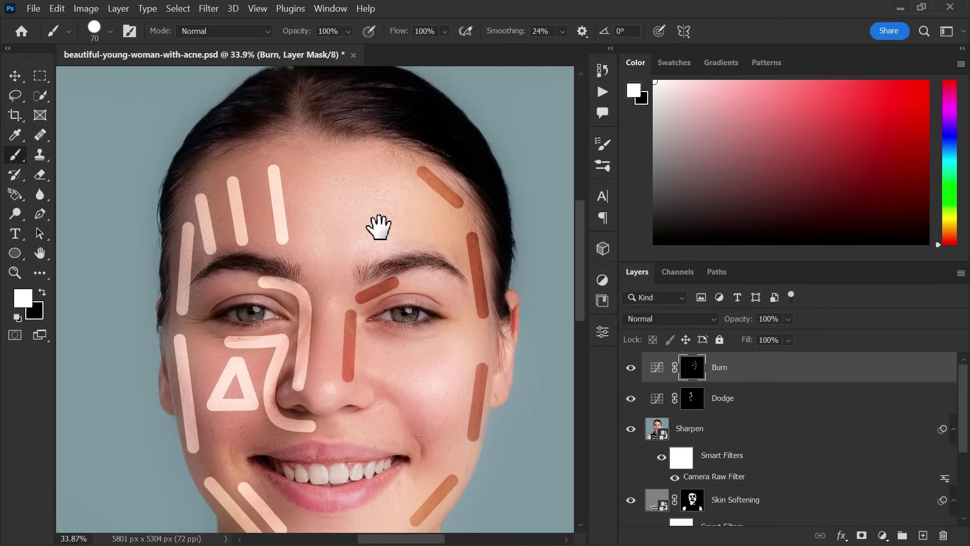
pyautogui.moveTo(406, 190); pyautogui.dragTo(416, 234)
pyautogui.moveTo(399, 316); pyautogui.dragTo(409, 244)
# - Paint additional white strokes on the Dodge mask beside the left mouth corner and across the left side of the neck
pyautogui.click(692, 402)
pyautogui.moveTo(251, 383)
pyautogui.mouseDown()
pyautogui.moveTo(294, 309)
pyautogui.moveTo(304, 268)
pyautogui.mouseUp()
pyautogui.moveTo(294, 342); pyautogui.dragTo(293, 280)
pyautogui.moveTo(279, 319); pyautogui.dragTo(327, 360)
pyautogui.moveTo(268, 350); pyautogui.dragTo(335, 402)
pyautogui.moveTo(347, 364); pyautogui.dragTo(344, 404)
pyautogui.moveTo(269, 379); pyautogui.dragTo(313, 425)
pyautogui.scroll(-2, 340, 396)
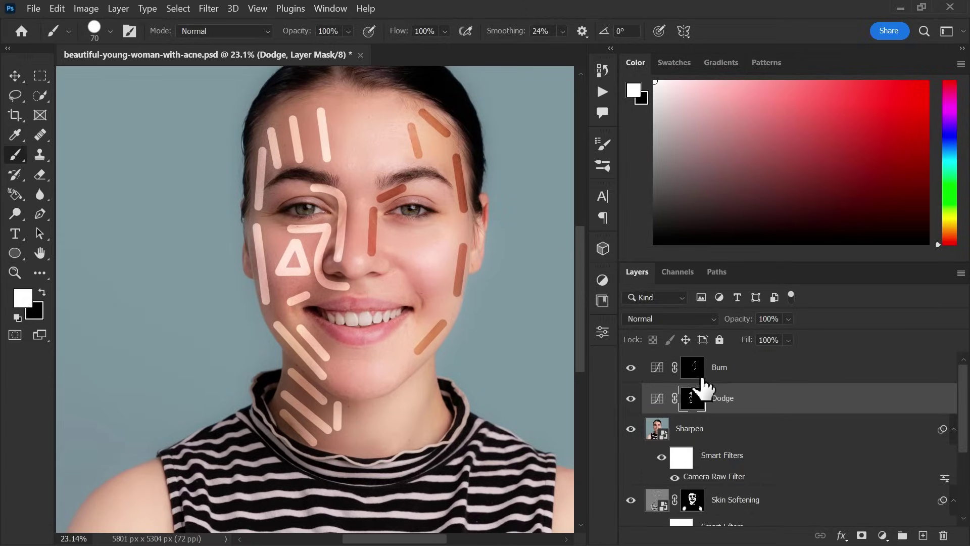
# - Feather the Dodge layer mask to 161.1 px so the highlight strokes blend into the skin
pyautogui.click(338, 10)
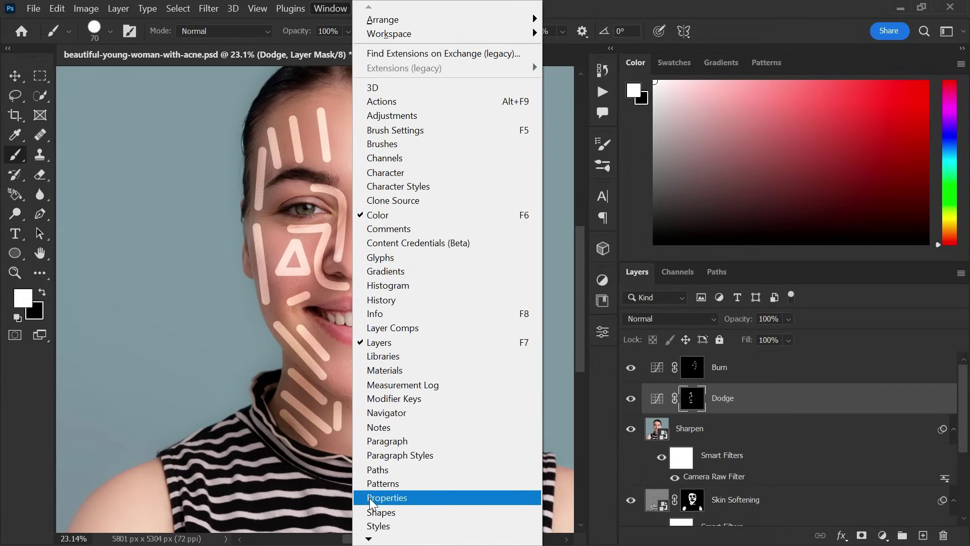
pyautogui.click(398, 498)
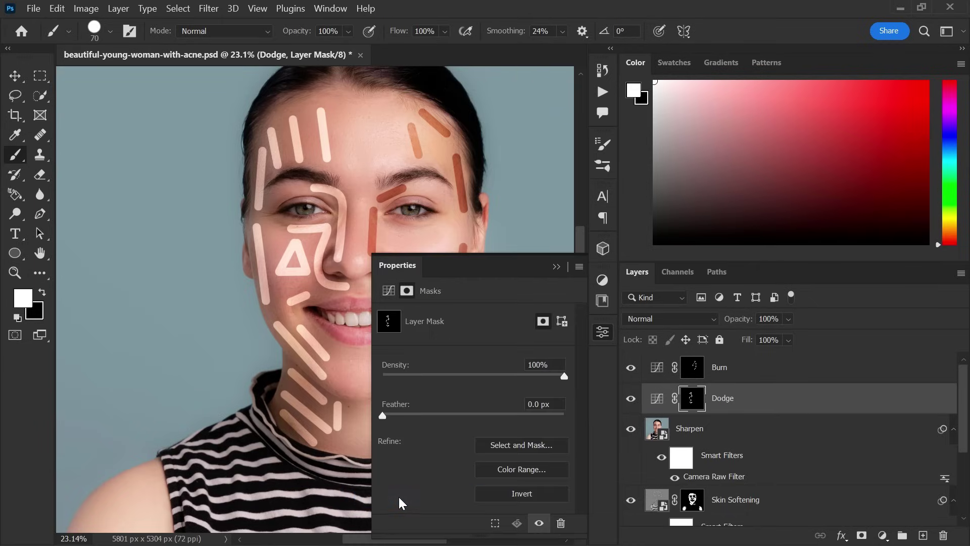
pyautogui.click(602, 333)
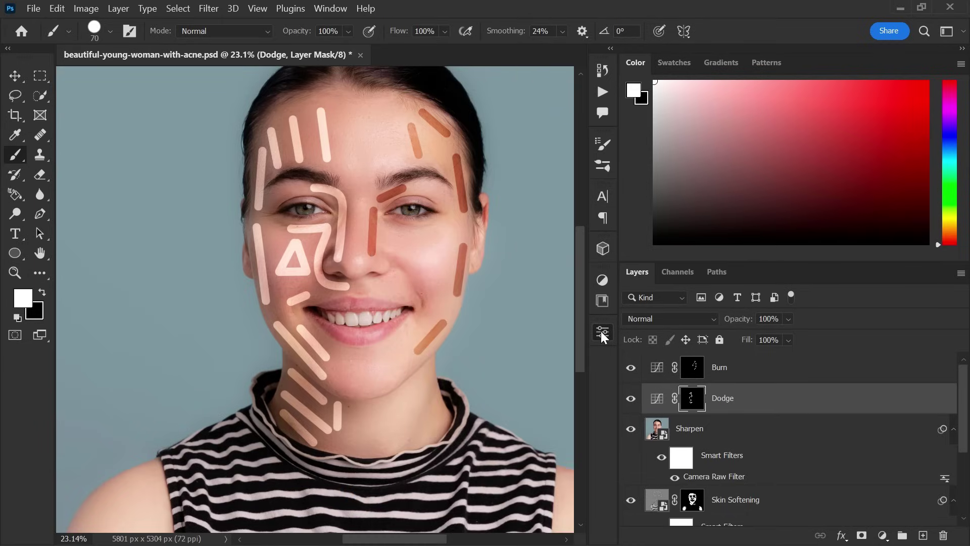
pyautogui.click(601, 333)
pyautogui.moveTo(383, 416); pyautogui.dragTo(450, 416)
pyautogui.moveTo(519, 415); pyautogui.dragTo(522, 415)
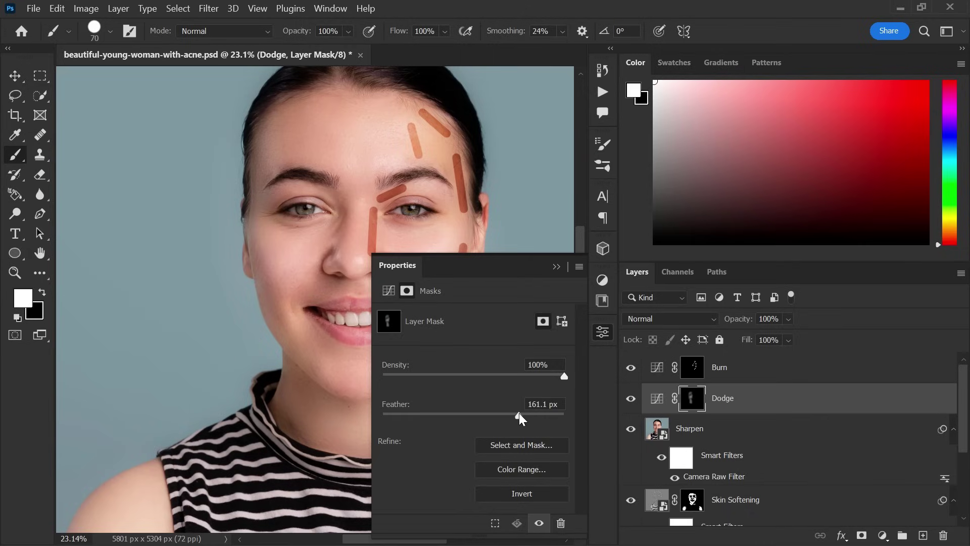
pyautogui.click(599, 334)
# - Feather the Burn layer mask to 144.9 px so the dark strokes blend into the skin
pyautogui.click(692, 369)
pyautogui.click(603, 332)
pyautogui.moveTo(469, 417); pyautogui.dragTo(509, 412)
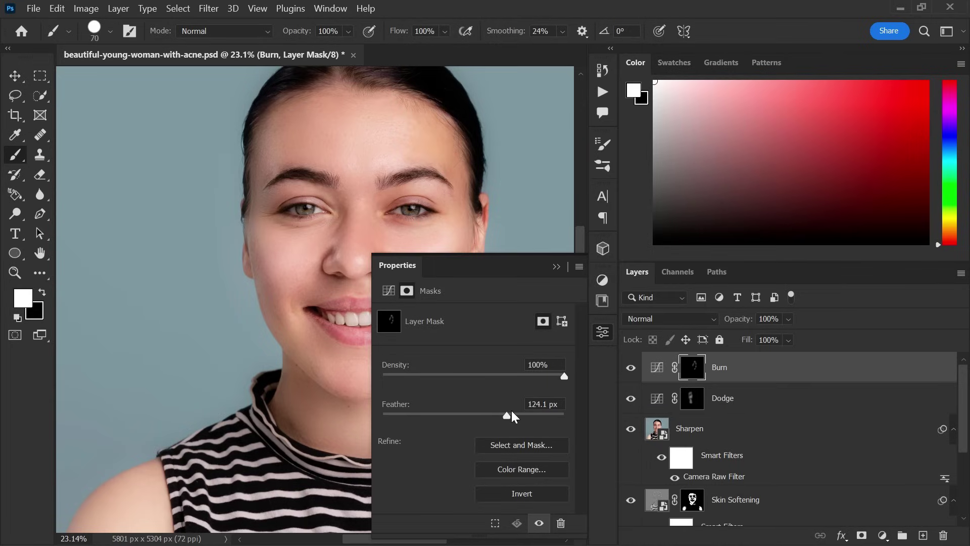
pyautogui.click(605, 332)
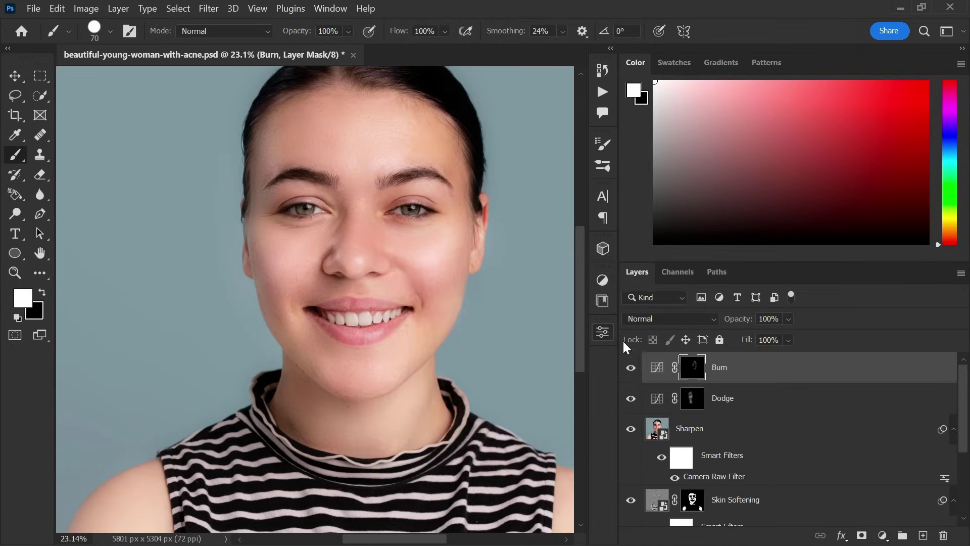
pyautogui.click(602, 332)
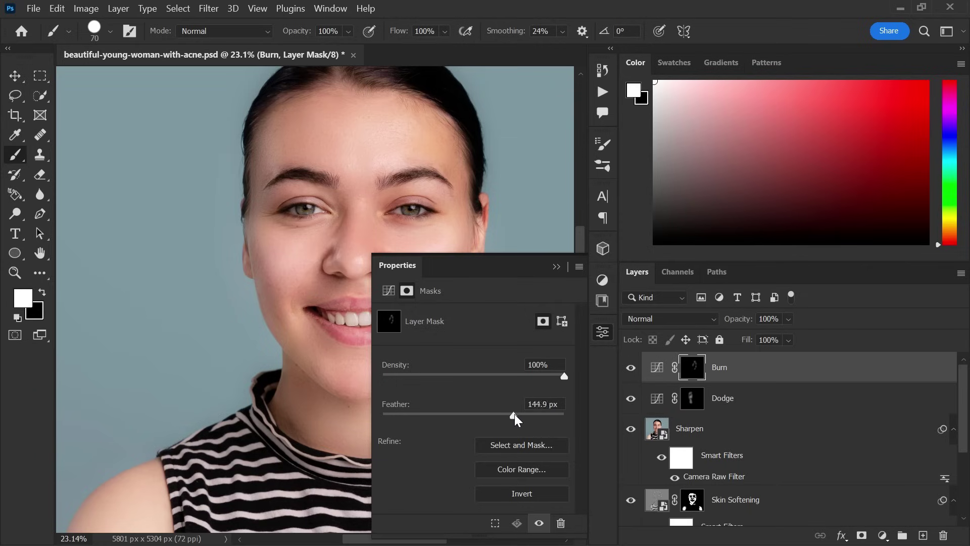
pyautogui.click(600, 333)
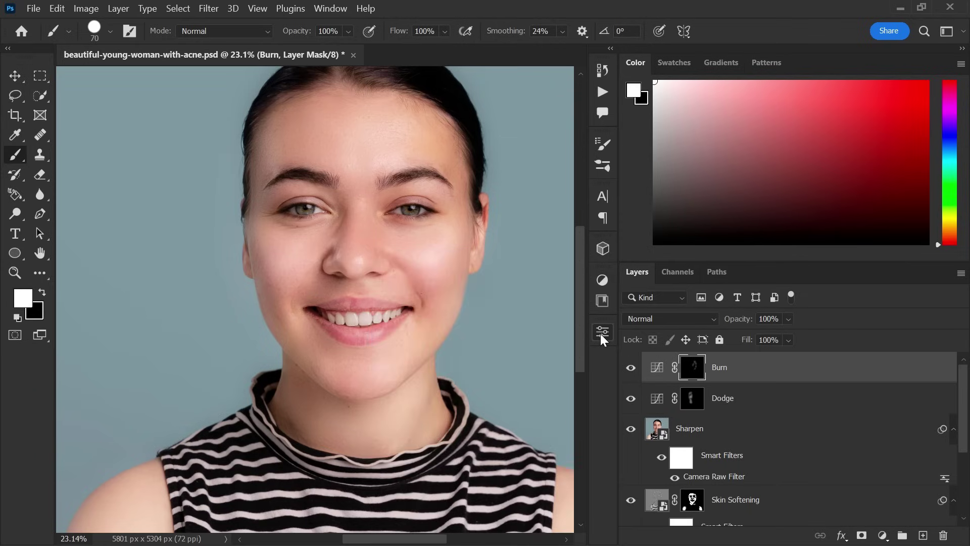
# - Group the Burn and Dodge layers and name the group "Dodge and Burn"
pyautogui.keyDown('ctrl'); pyautogui.click(753, 399); pyautogui.keyUp('ctrl')
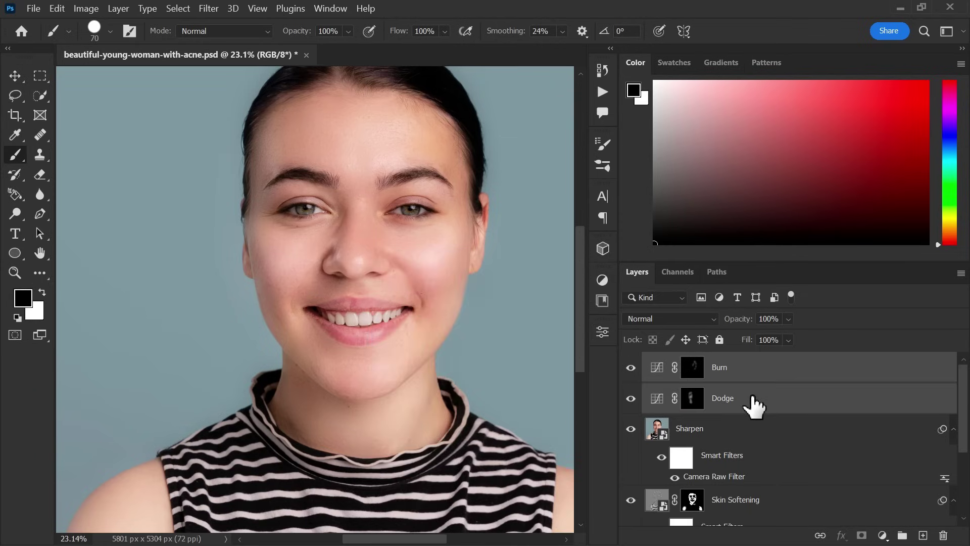
pyautogui.hotkey('ctrl', 'g')
pyautogui.doubleClick(674, 360)
pyautogui.write('Dodge and Burn')
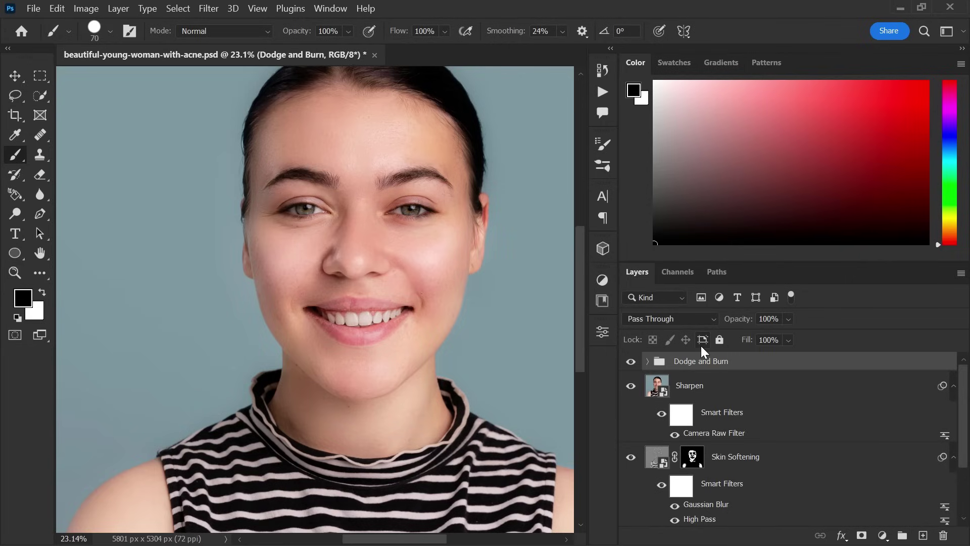
# - Toggle the visibility of the Sharpen layer and the Dodge and Burn group to compare the face before and after
pyautogui.scroll(2, 396, 202)
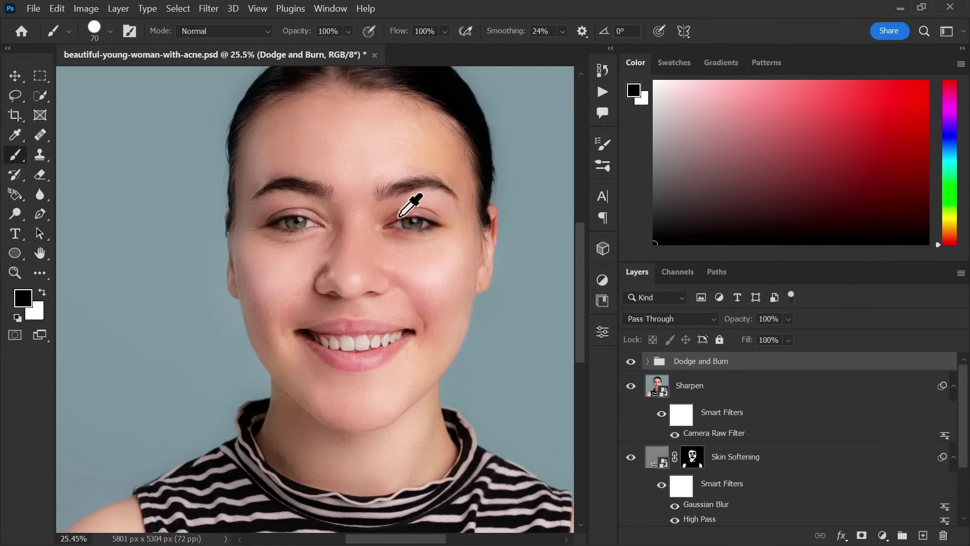
pyautogui.click(631, 384)
pyautogui.click(631, 384)
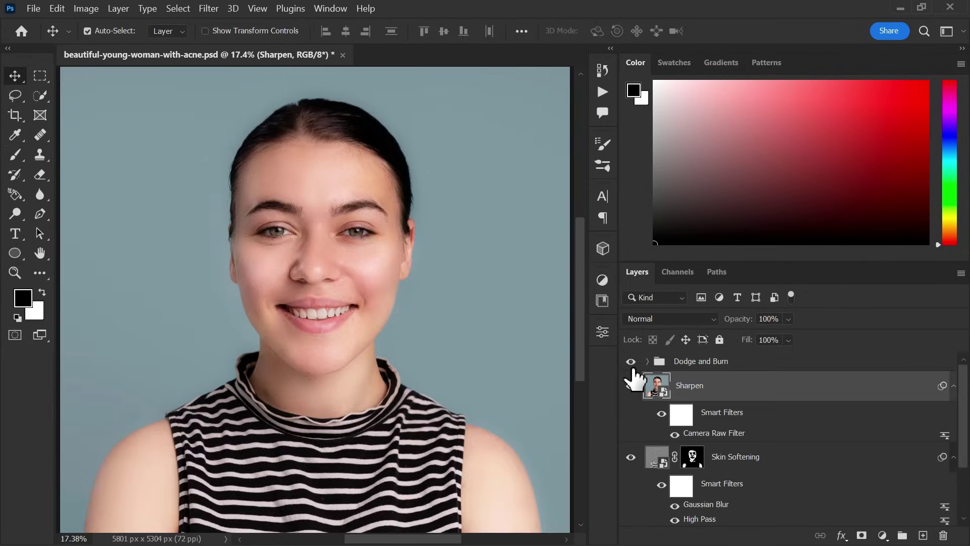
pyautogui.click(630, 362)
pyautogui.click(631, 361)
# - Add a bright red Solid Color fill layer directly above the Sharpen layer
pyautogui.click(883, 535)
pyautogui.click(866, 264)
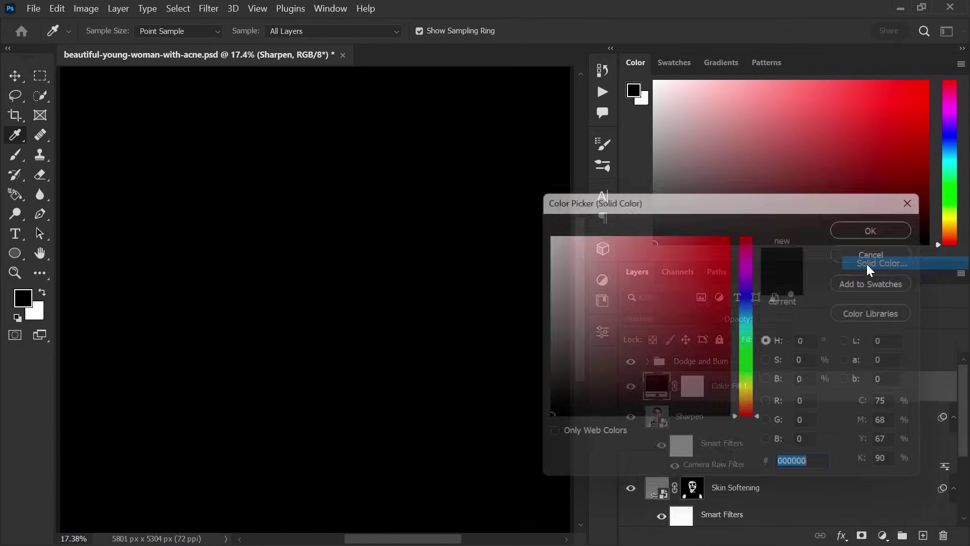
pyautogui.click(733, 231)
pyautogui.click(854, 226)
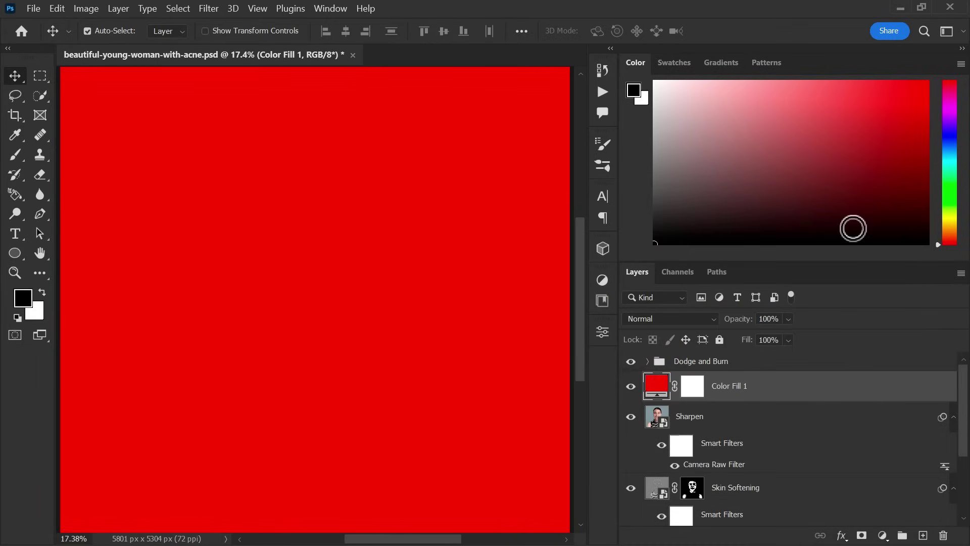
# - Set the red fill layer's blend mode to Multiply and its opacity to 48%
pyautogui.click(703, 314)
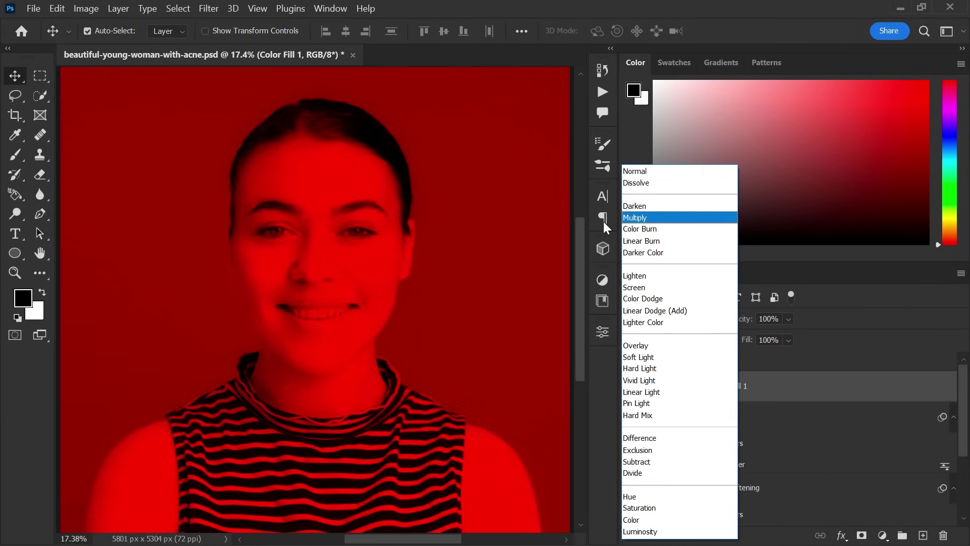
pyautogui.click(652, 218)
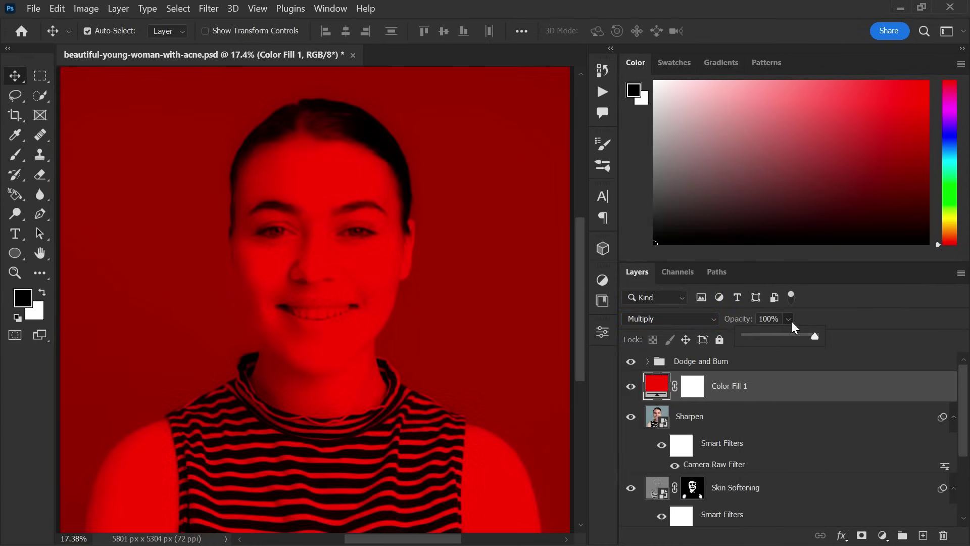
pyautogui.click(778, 335)
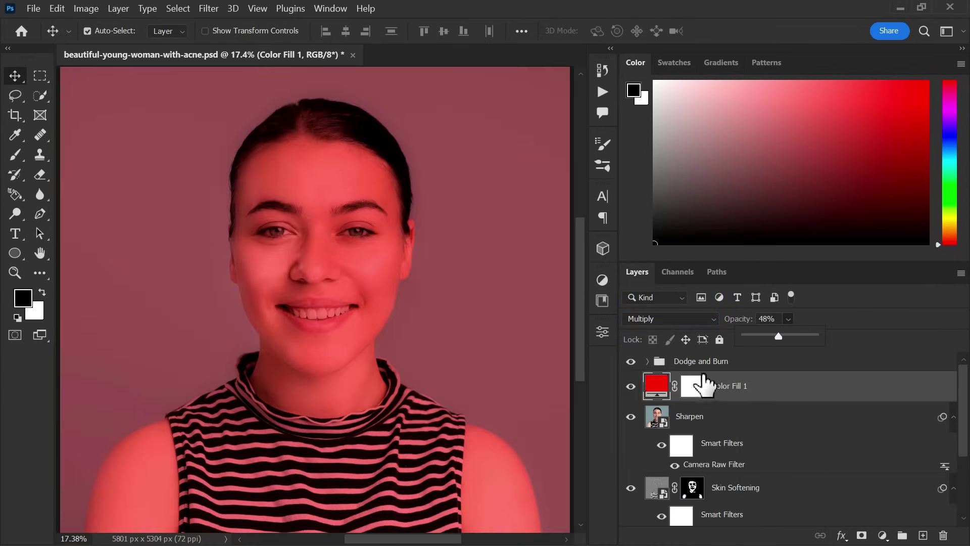
# - Invert the red fill layer's mask to black, rename the layer "Lipstick", and make its mask active
pyautogui.click(696, 387)
pyautogui.hotkey('ctrl', 'i')
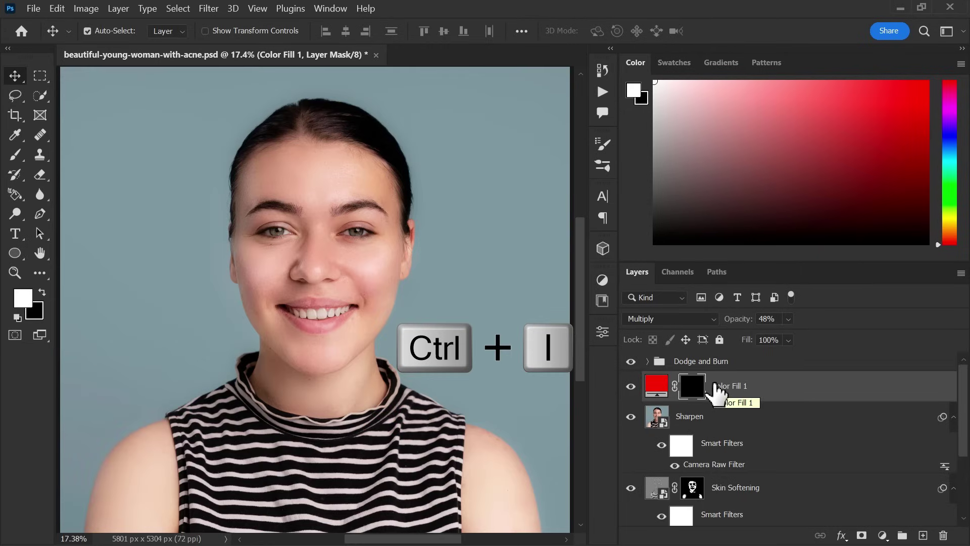
pyautogui.doubleClick(728, 385)
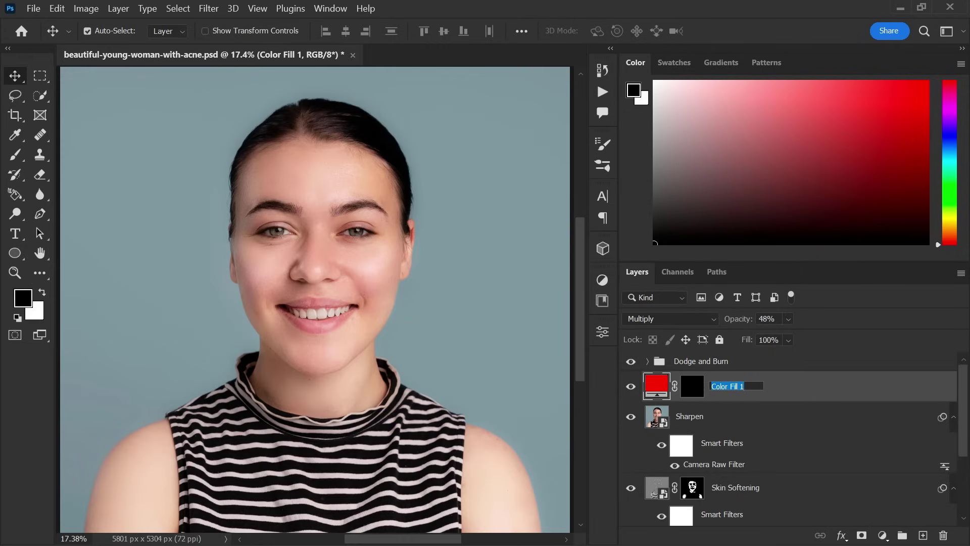
pyautogui.write('Lipstick')
pyautogui.press('Return')
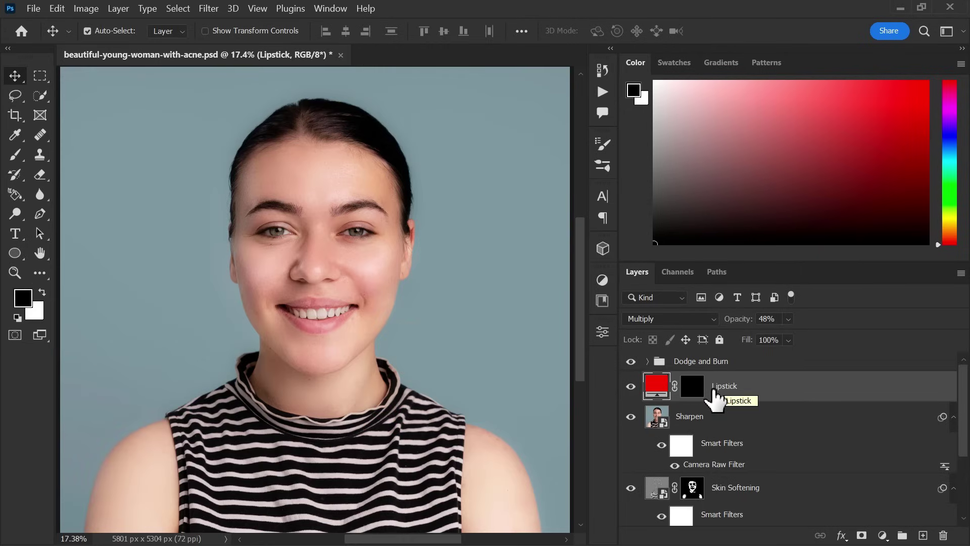
pyautogui.click(693, 388)
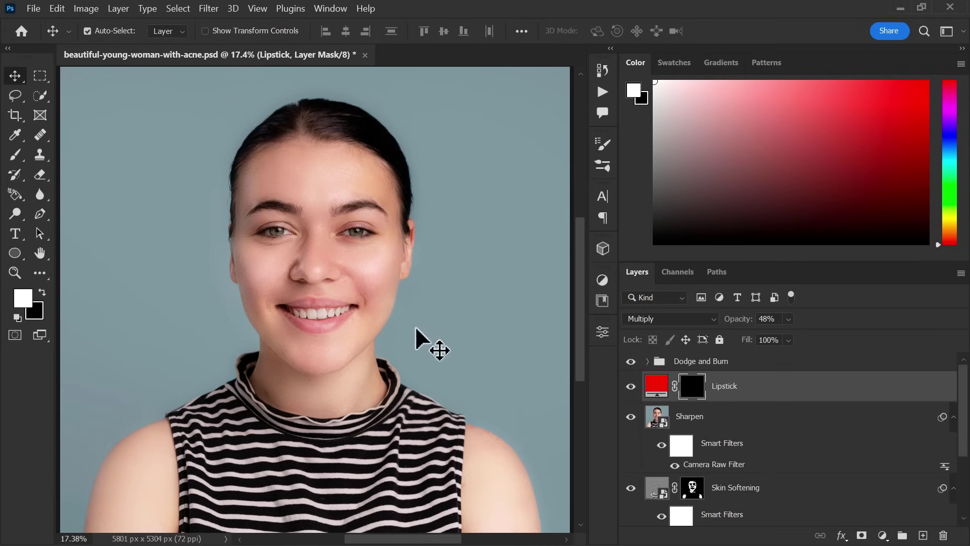
# - Take the Brush tool and choose the Hard Round preset for painting on the Lipstick mask around the mouth
pyautogui.click(17, 158)
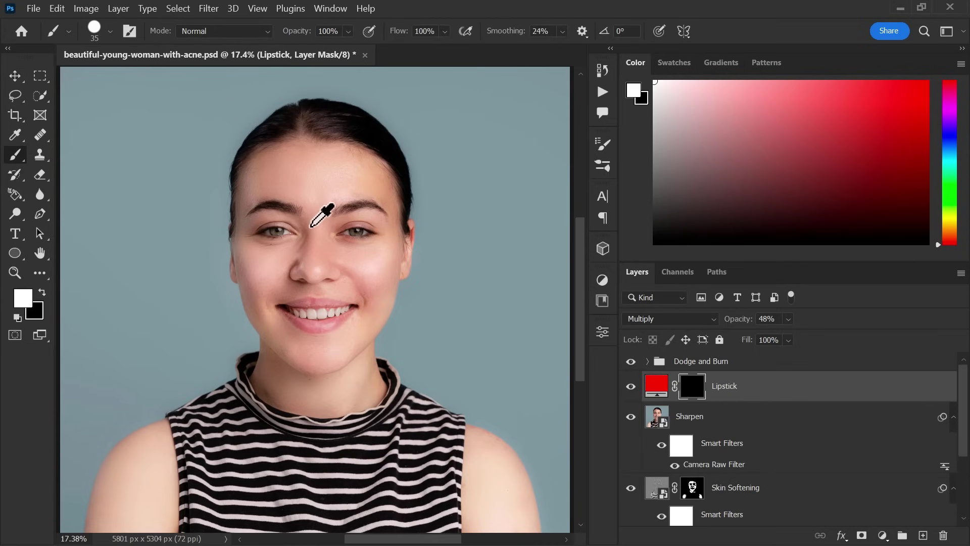
pyautogui.scroll(6, 316, 314)
pyautogui.scroll(3, 328, 303)
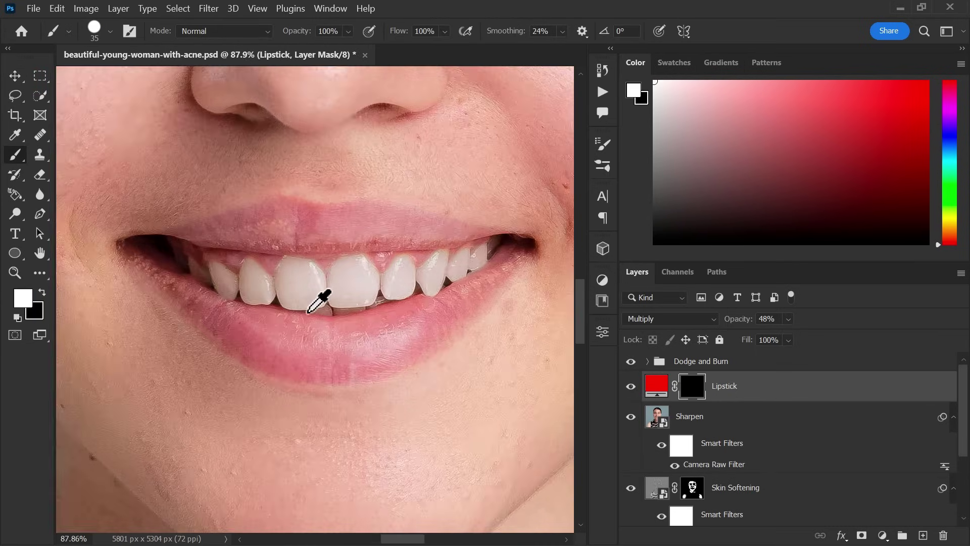
pyautogui.moveTo(357, 259); pyautogui.dragTo(340, 253)
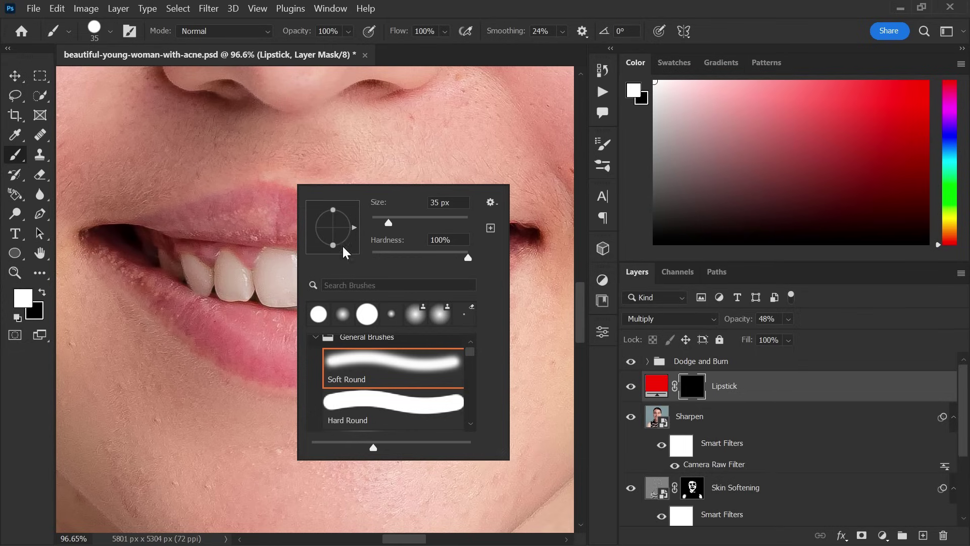
pyautogui.doubleClick(347, 409)
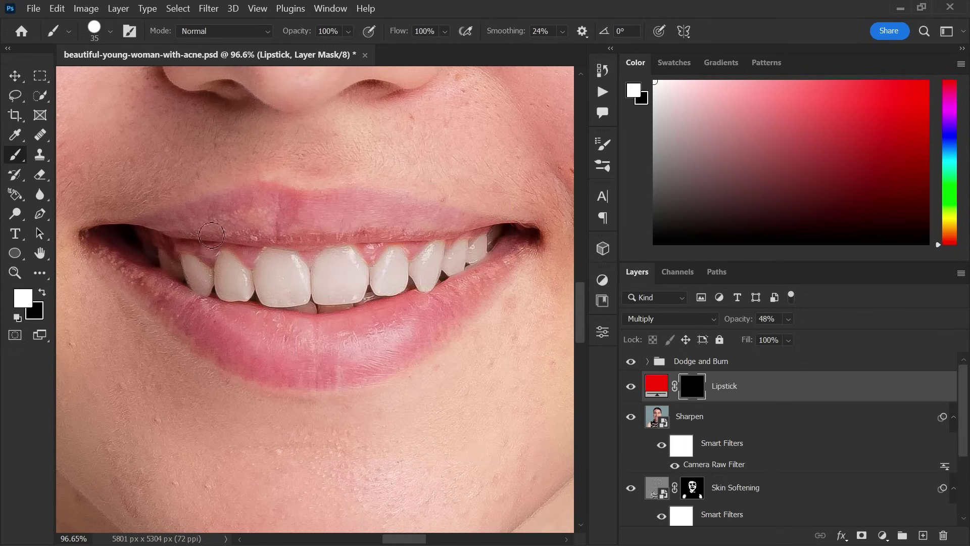
# - Paint white on the Lipstick mask along the upper lip with a reduced brush size, following its edges
pyautogui.scroll(3, 157, 208)
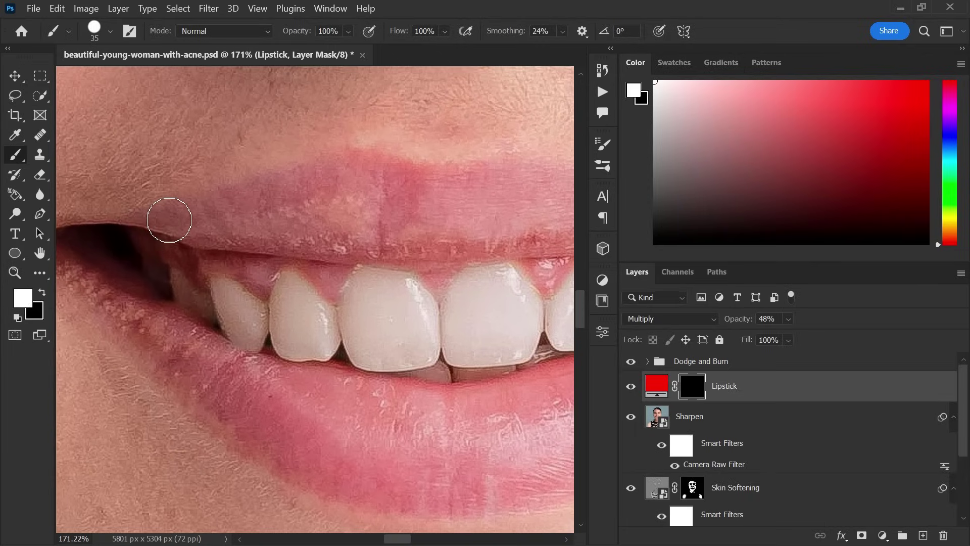
pyautogui.press('[')
pyautogui.press('[')
pyautogui.click(156, 217)
pyautogui.moveTo(157, 218)
pyautogui.mouseDown()
pyautogui.moveTo(341, 159)
pyautogui.moveTo(439, 172)
pyautogui.moveTo(524, 158)
pyautogui.mouseUp()
pyautogui.moveTo(408, 161); pyautogui.dragTo(232, 151)
pyautogui.moveTo(351, 153); pyautogui.dragTo(543, 199)
pyautogui.moveTo(460, 204); pyautogui.dragTo(333, 188)
pyautogui.moveTo(424, 195)
pyautogui.mouseDown()
pyautogui.moveTo(288, 219)
pyautogui.moveTo(58, 225)
pyautogui.mouseUp()
pyautogui.moveTo(58, 228); pyautogui.dragTo(387, 227)
pyautogui.moveTo(499, 232)
pyautogui.mouseDown()
pyautogui.moveTo(284, 222)
pyautogui.moveTo(202, 201)
pyautogui.mouseUp()
# - Enlarge the brush and paint the remaining lip areas white on the Lipstick mask, keeping the teeth uncovered
pyautogui.press(']')
pyautogui.press(']')
pyautogui.press(']')
pyautogui.moveTo(243, 194)
pyautogui.mouseDown()
pyautogui.moveTo(410, 173)
pyautogui.moveTo(243, 182)
pyautogui.mouseUp()
pyautogui.moveTo(248, 185)
pyautogui.mouseDown()
pyautogui.moveTo(511, 194)
pyautogui.moveTo(256, 275)
pyautogui.moveTo(396, 336)
pyautogui.moveTo(409, 169)
pyautogui.moveTo(289, 277)
pyautogui.mouseUp()
pyautogui.moveTo(237, 299); pyautogui.dragTo(381, 290)
pyautogui.moveTo(419, 205)
pyautogui.mouseDown()
pyautogui.moveTo(325, 349)
pyautogui.moveTo(498, 330)
pyautogui.mouseUp()
pyautogui.moveTo(104, 194)
pyautogui.mouseDown()
pyautogui.moveTo(425, 262)
pyautogui.moveTo(550, 237)
pyautogui.mouseUp()
pyautogui.moveTo(432, 311)
pyautogui.mouseDown()
pyautogui.moveTo(368, 327)
pyautogui.moveTo(561, 420)
pyautogui.mouseUp()
# - Reduce the brush to 15 px and paint the lip edges and mouth corners white on the Lipstick mask
pyautogui.scroll(4, 160, 223)
pyautogui.press('[')
pyautogui.press('[')
pyautogui.press('[')
pyautogui.press('[')
pyautogui.press('[')
pyautogui.moveTo(127, 234)
pyautogui.mouseDown()
pyautogui.moveTo(200, 194)
pyautogui.moveTo(315, 199)
pyautogui.mouseUp()
pyautogui.moveTo(233, 268); pyautogui.dragTo(354, 330)
pyautogui.scroll(2, 353, 331)
pyautogui.moveTo(551, 167); pyautogui.dragTo(393, 196)
pyautogui.moveTo(308, 197)
pyautogui.mouseDown()
pyautogui.moveTo(445, 204)
pyautogui.moveTo(387, 246)
pyautogui.moveTo(456, 258)
pyautogui.moveTo(441, 274)
pyautogui.mouseUp()
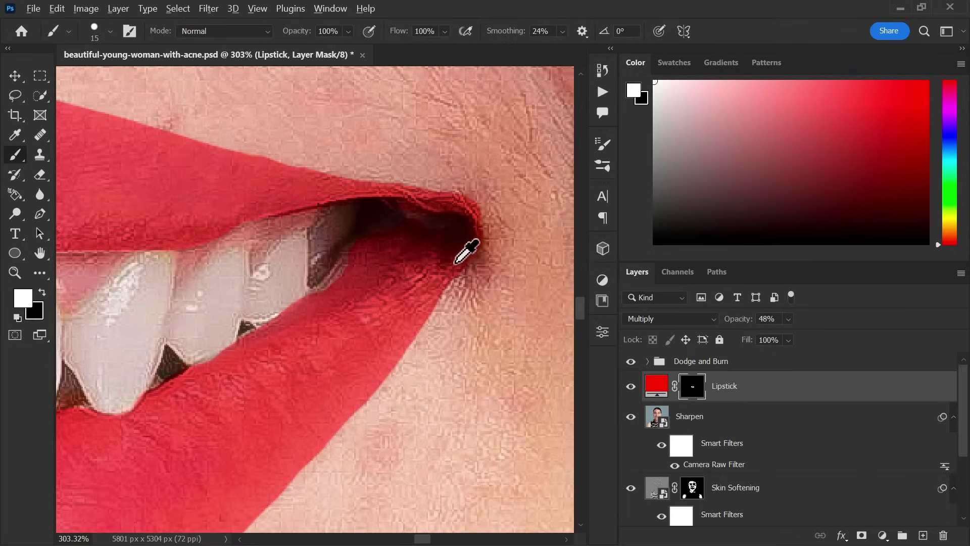
pyautogui.scroll(-3, 465, 256)
pyautogui.hotkey('ctrl', '0')
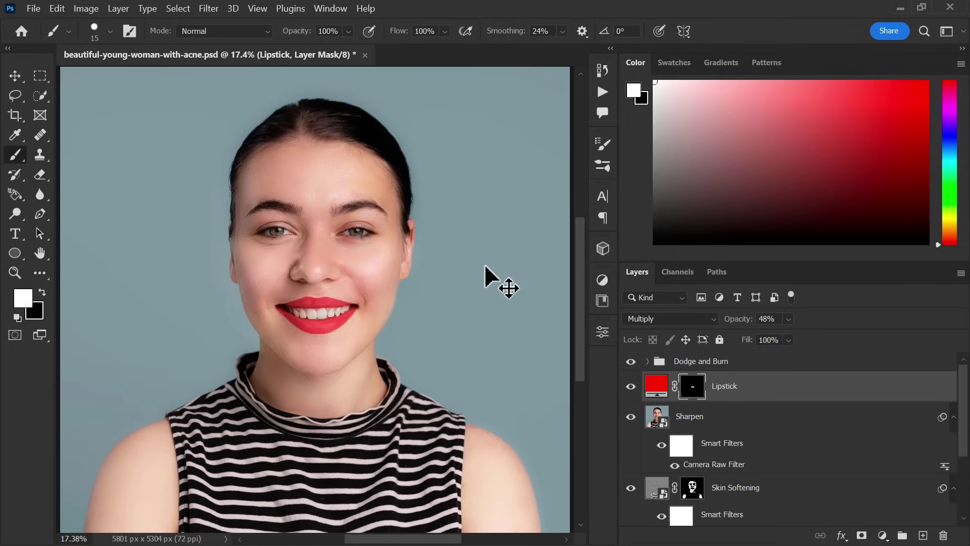
# - Raise the Lipstick layer's opacity to 100% and make the layer's color fill active
pyautogui.press('v')
pyautogui.scroll(5, 325, 343)
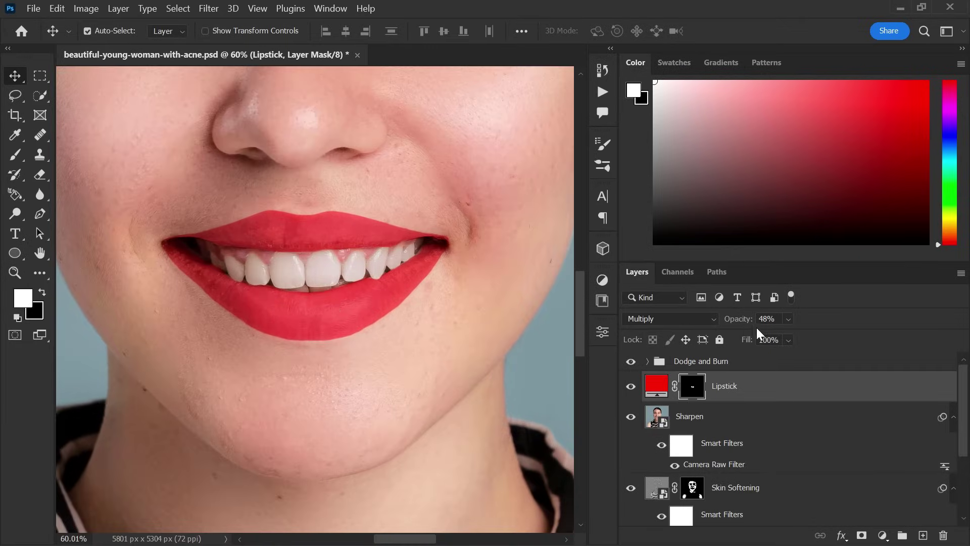
pyautogui.moveTo(788, 318); pyautogui.dragTo(869, 340)
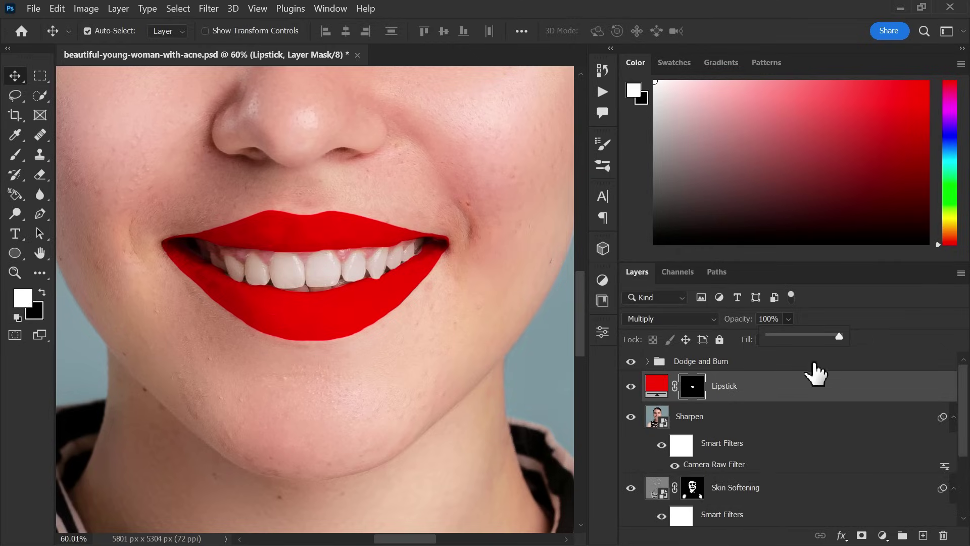
pyautogui.click(770, 382)
# - Open the Lipstick layer's Blending Options and split the Underlying Layer highlight range of Blend If to 142 / 201
pyautogui.click(841, 535)
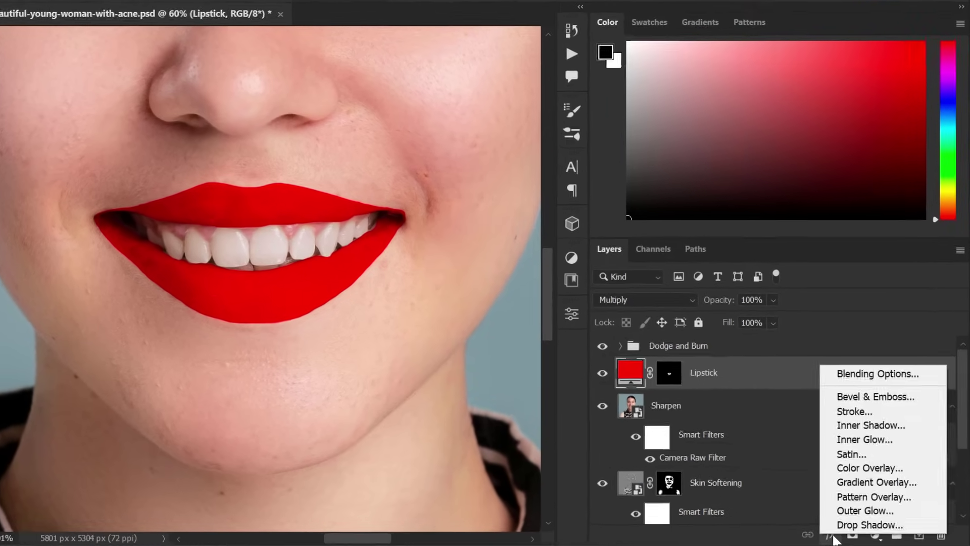
pyautogui.click(850, 415)
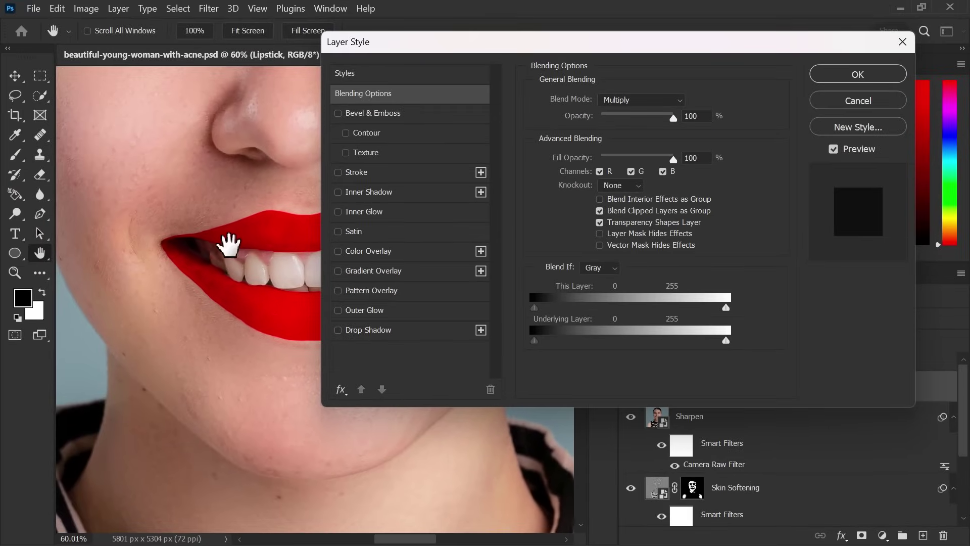
pyautogui.moveTo(228, 243); pyautogui.dragTo(132, 254)
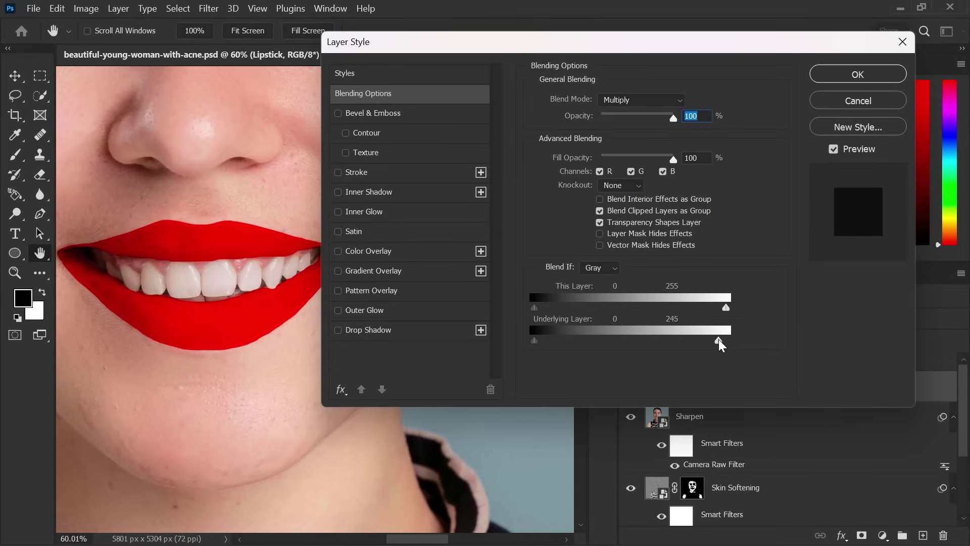
pyautogui.moveTo(685, 338)
pyautogui.mouseDown()
pyautogui.moveTo(628, 337)
pyautogui.moveTo(689, 344)
pyautogui.mouseUp()
pyautogui.press('alt')
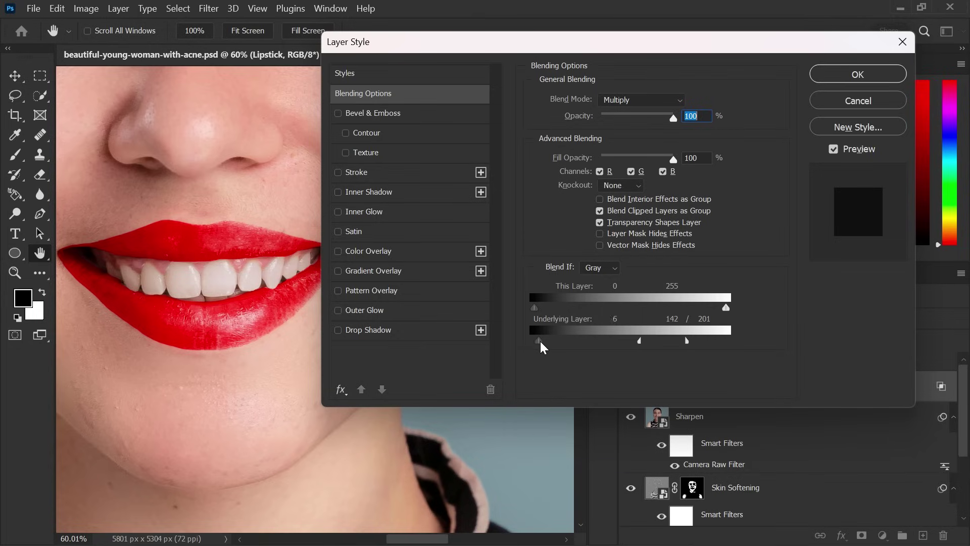
# - Split the Underlying Layer shadow range of Blend If to 47 / 134 and apply the layer style
pyautogui.moveTo(566, 342); pyautogui.dragTo(575, 343)
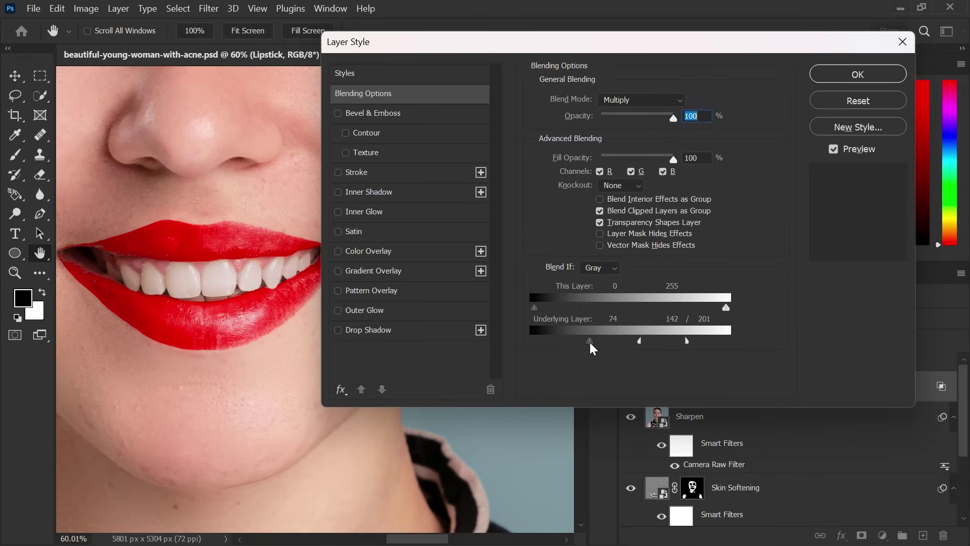
pyautogui.moveTo(593, 344); pyautogui.dragTo(629, 341)
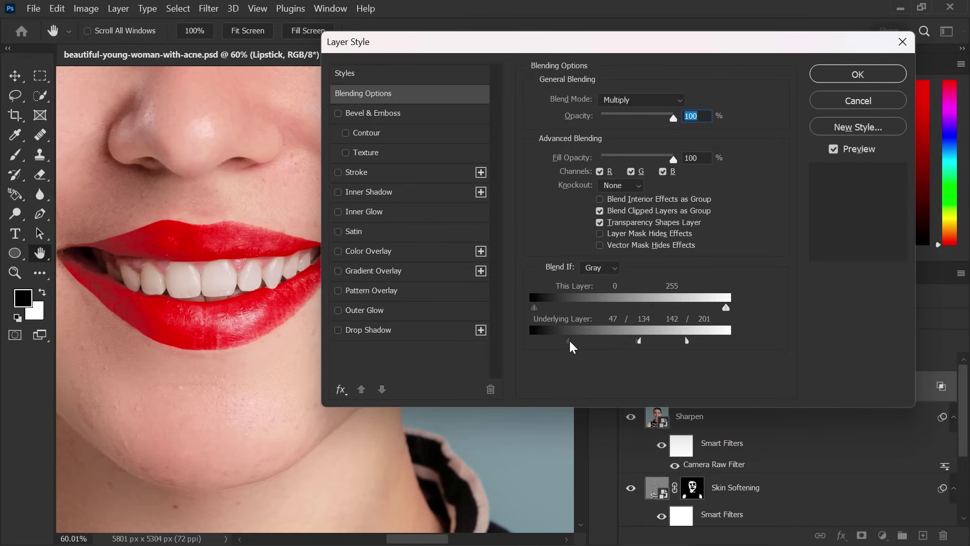
pyautogui.click(832, 68)
pyautogui.moveTo(316, 249); pyautogui.dragTo(373, 230)
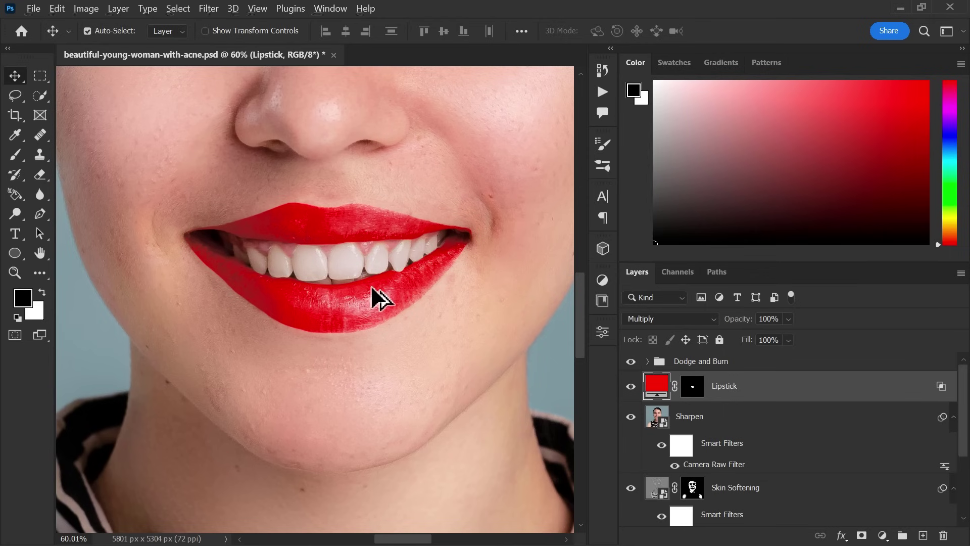
# - Feather the Lipstick layer mask by 7.8 px to soften the lip edges
pyautogui.scroll(3, 379, 293)
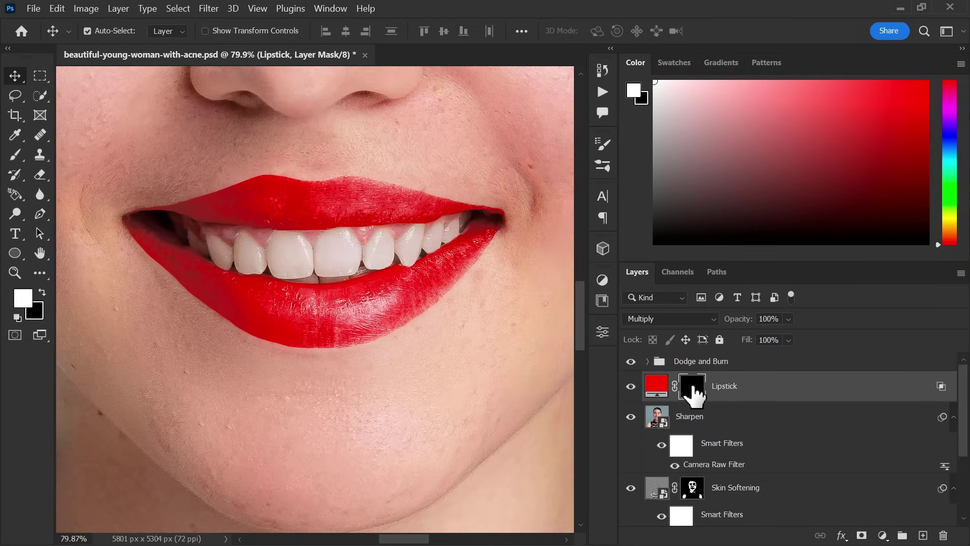
pyautogui.click(605, 334)
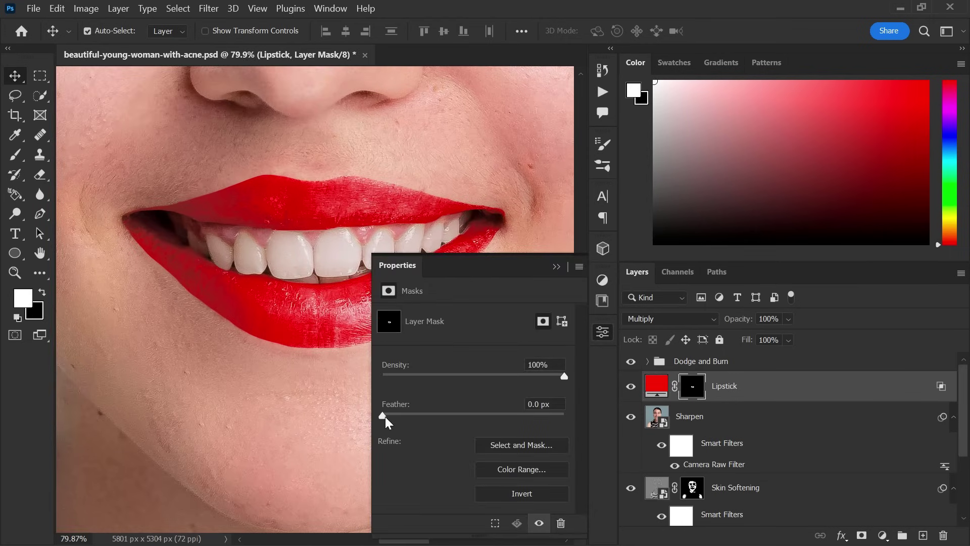
pyautogui.moveTo(384, 417); pyautogui.dragTo(445, 413)
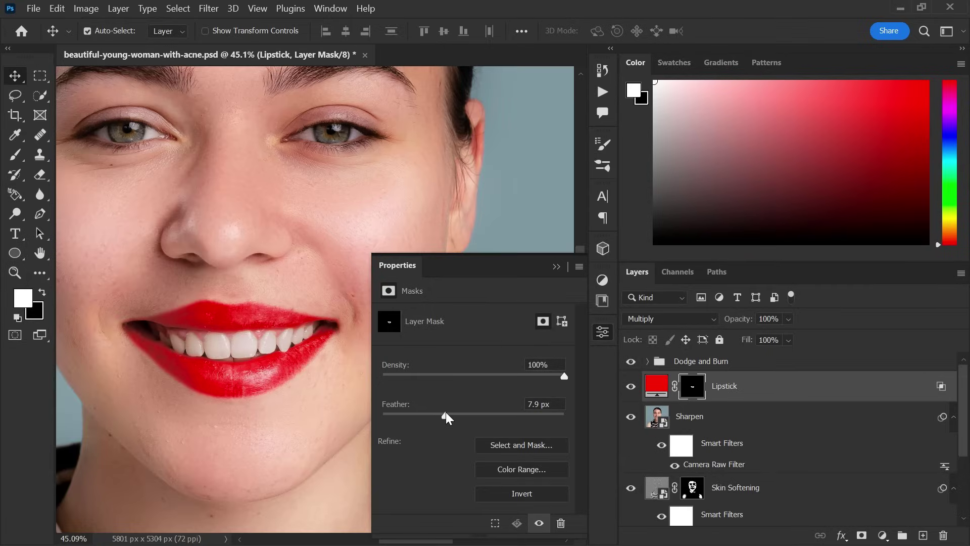
pyautogui.click(603, 333)
# - Change the Lipstick fill color from bright red to a softer pink
pyautogui.doubleClick(655, 385)
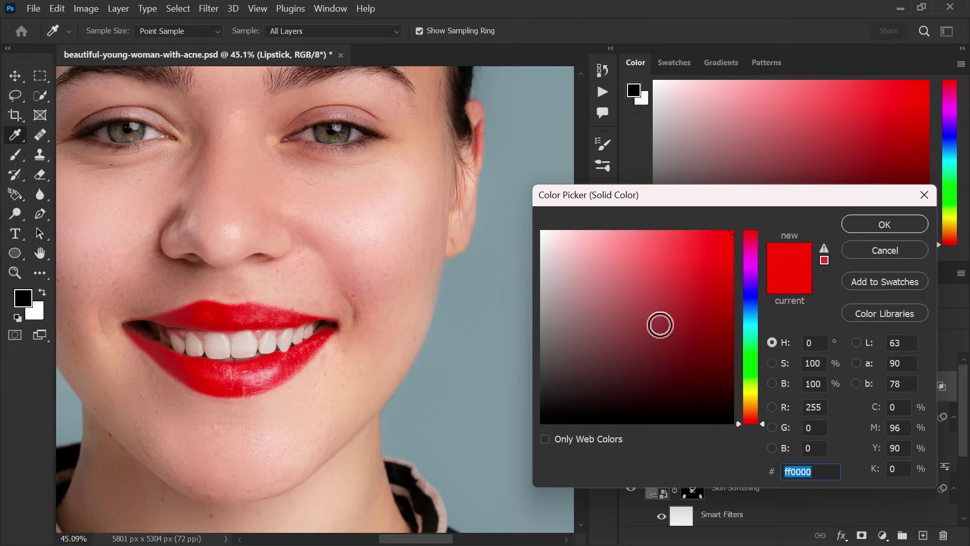
pyautogui.moveTo(703, 241)
pyautogui.mouseDown()
pyautogui.moveTo(665, 227)
pyautogui.moveTo(628, 225)
pyautogui.moveTo(638, 227)
pyautogui.moveTo(627, 235)
pyautogui.mouseUp()
pyautogui.click(883, 224)
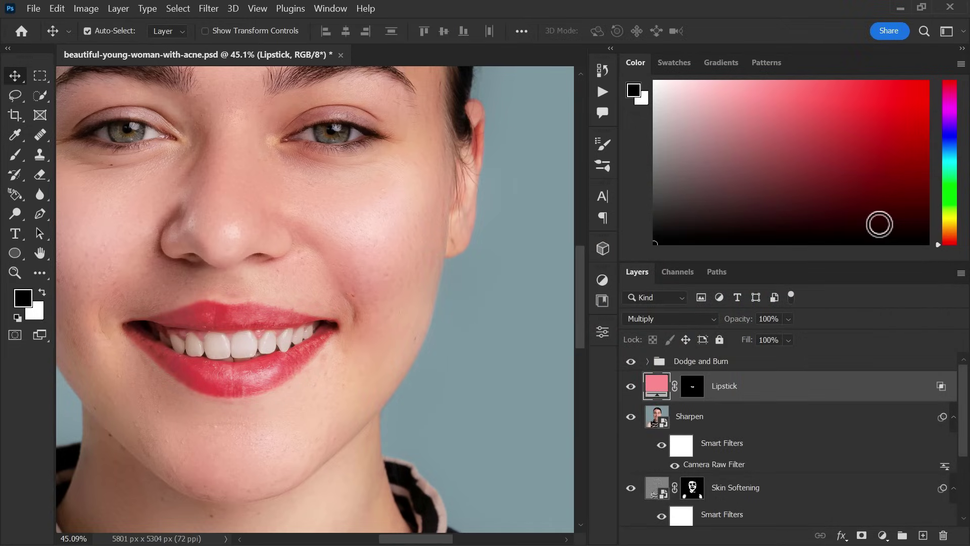
# - Toggle the visibility of the Lipstick layer and the Dodge and Burn group to compare the portrait before and after
pyautogui.click(630, 387)
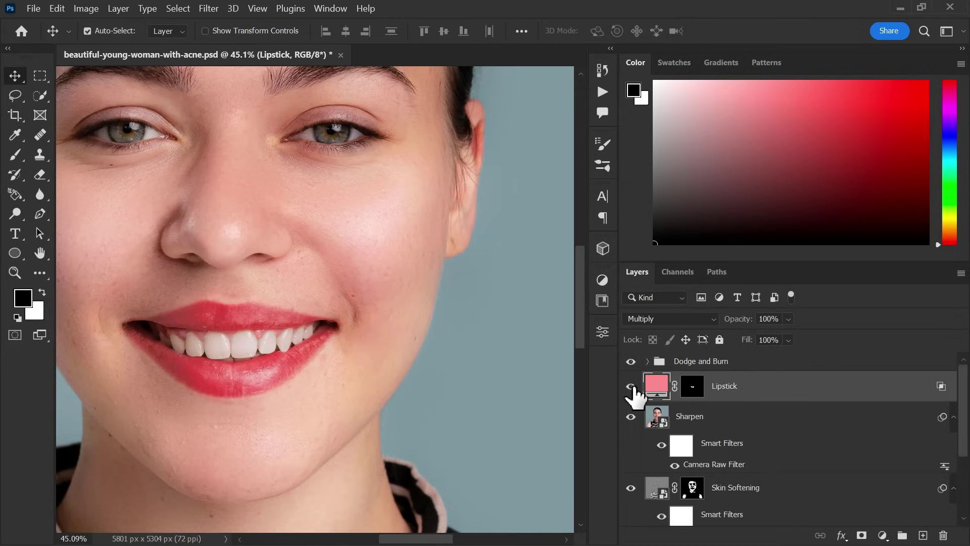
pyautogui.click(631, 387)
pyautogui.click(631, 386)
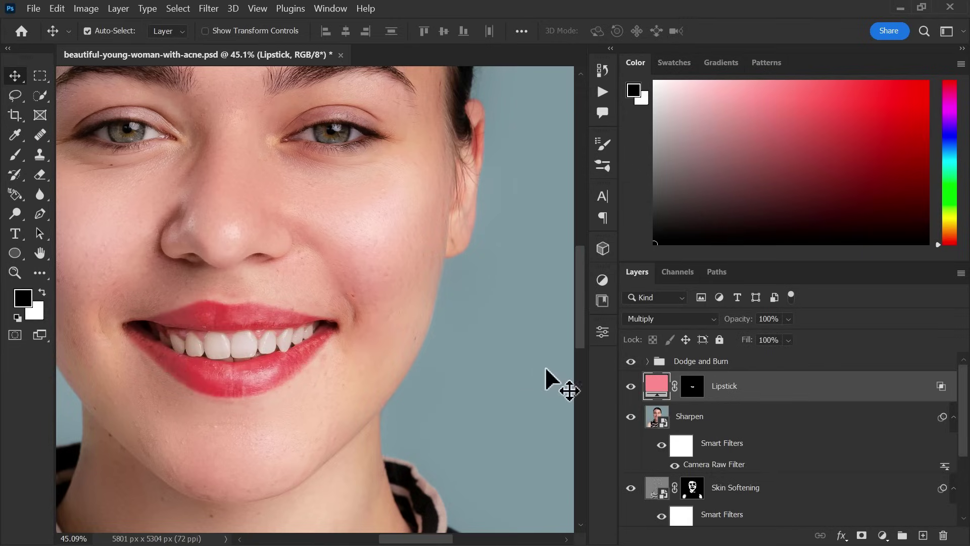
pyautogui.hotkey('ctrl', '0')
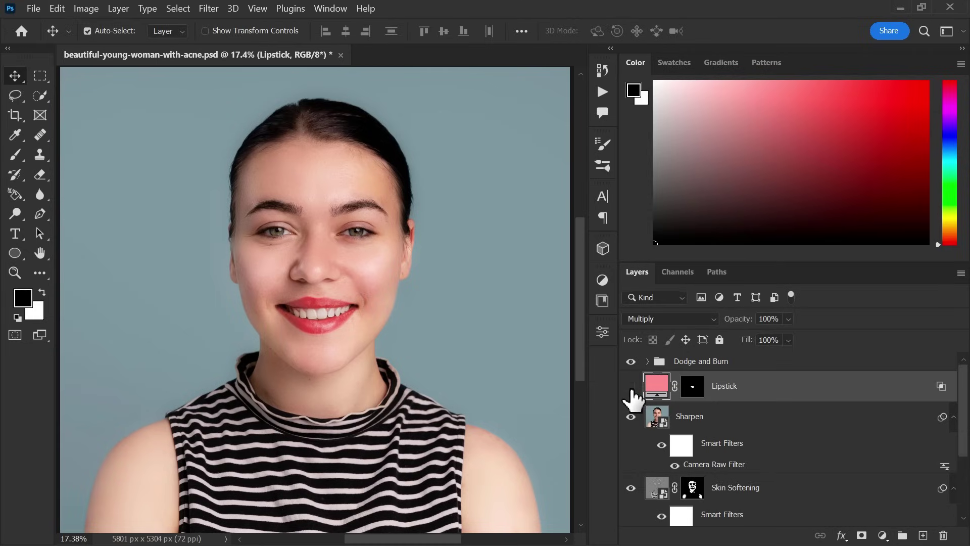
pyautogui.click(631, 387)
pyautogui.click(631, 387)
pyautogui.click(631, 362)
pyautogui.click(631, 361)
# - Toggle between showing only the Background layer and all layers to compare the original portrait with the full retouch
pyautogui.scroll(-4, 736, 462)
pyautogui.keyDown('alt'); pyautogui.click(631, 511); pyautogui.keyUp('alt')
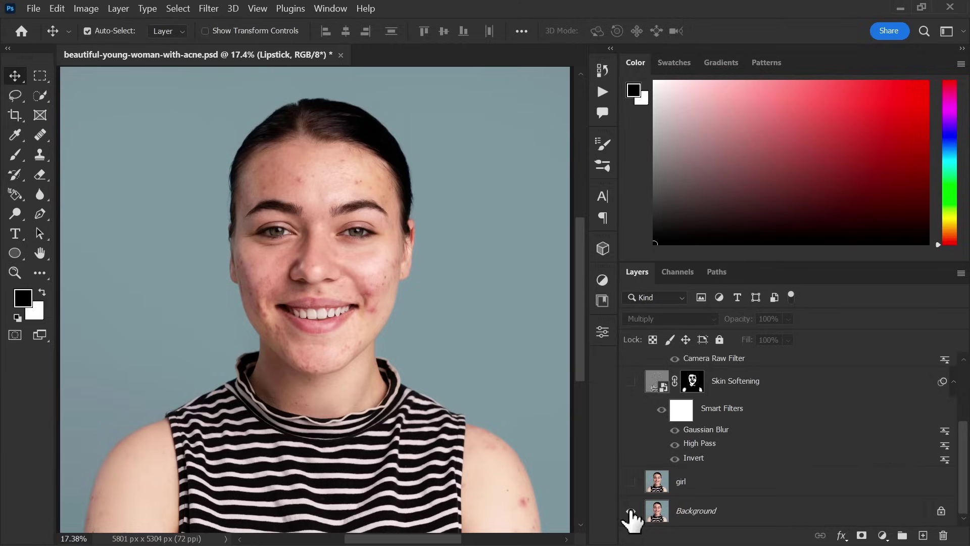
pyautogui.keyDown('alt'); pyautogui.click(631, 510); pyautogui.keyUp('alt')
pyautogui.keyDown('alt'); pyautogui.click(631, 511); pyautogui.keyUp('alt')
pyautogui.keyDown('alt'); pyautogui.click(631, 511); pyautogui.keyUp('alt')
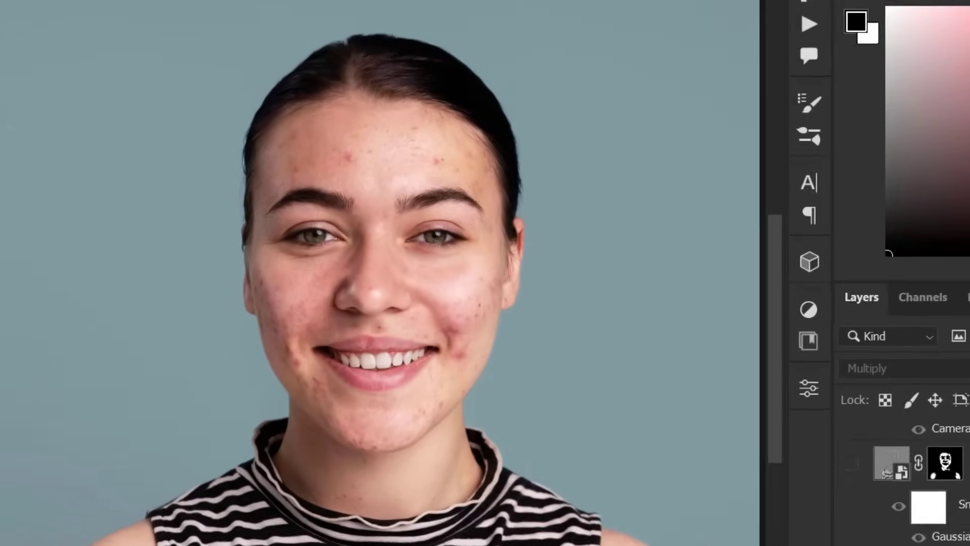